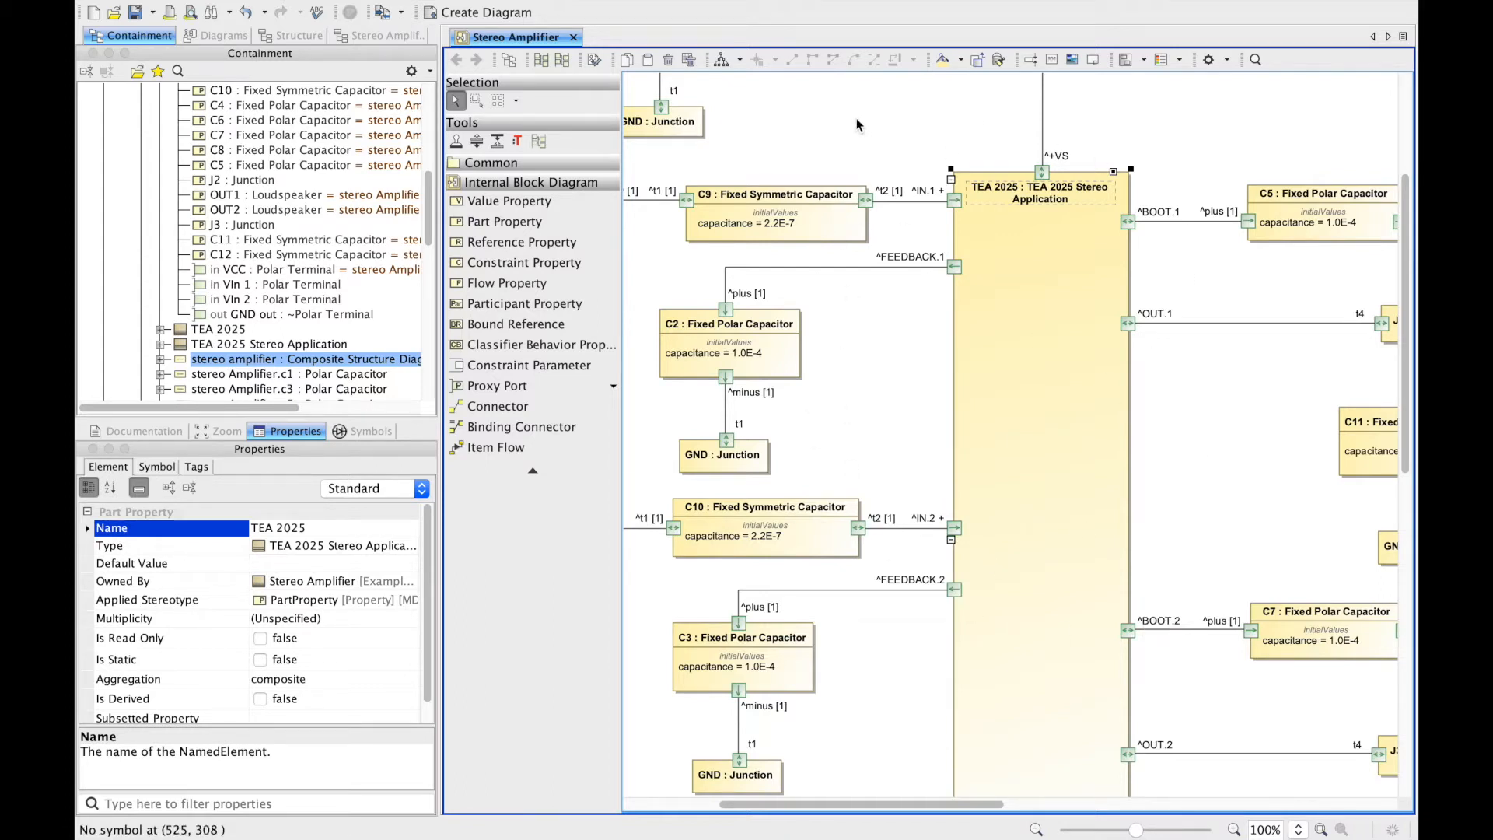
Examine the Stereo Amplifier internal block diagram, from the VCC and VIn inputs through TEA 2025 to loudspeakers OUT1 and OUT2
scroll(857, 124, up, 5)
scroll(858, 124, left, 5)
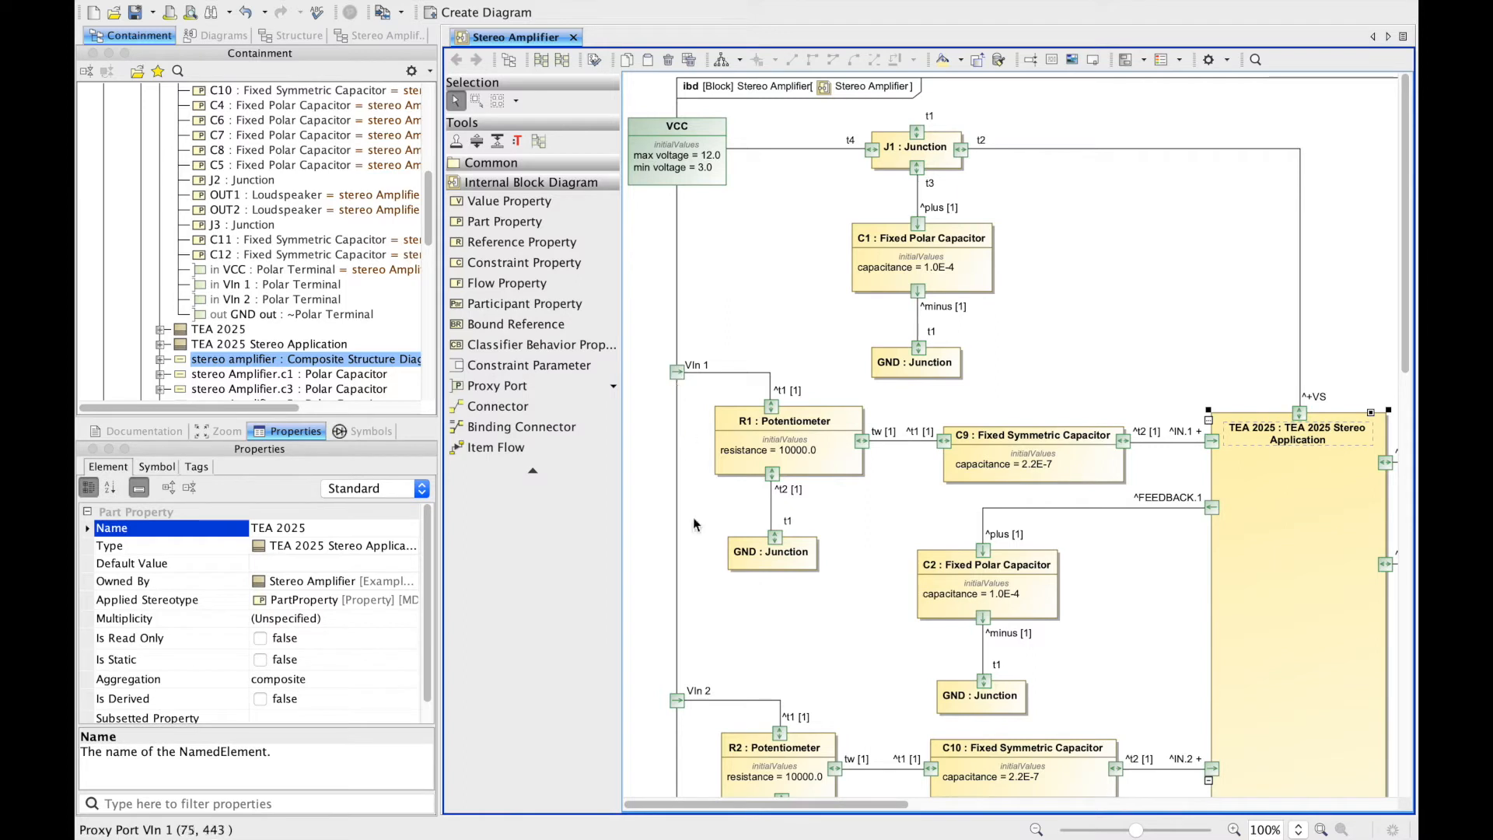
scroll(815, 639, right, 10)
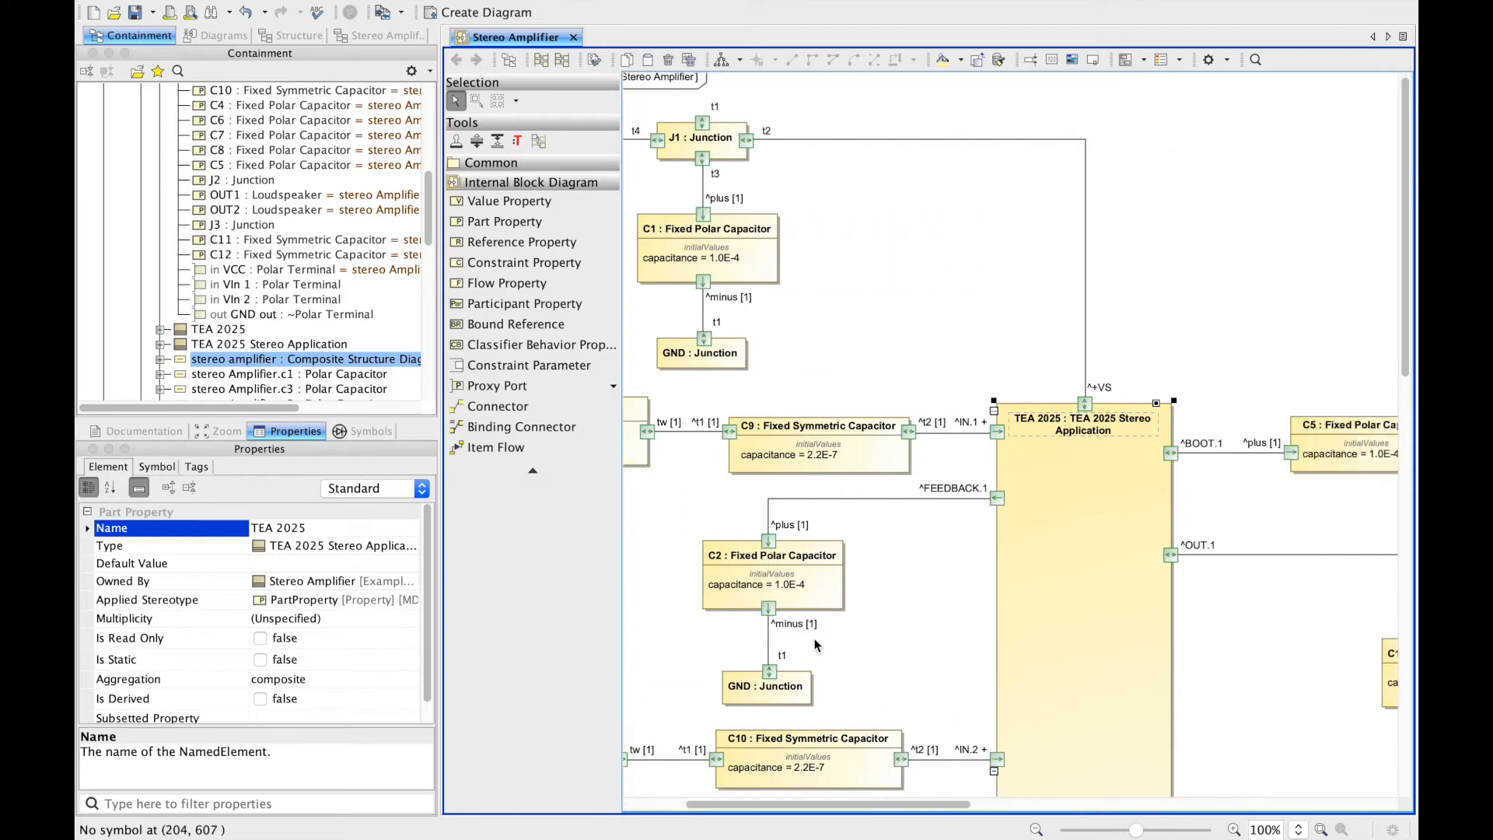
scroll(814, 639, down, 4)
scroll(816, 644, right, 5)
scroll(816, 644, down, 5)
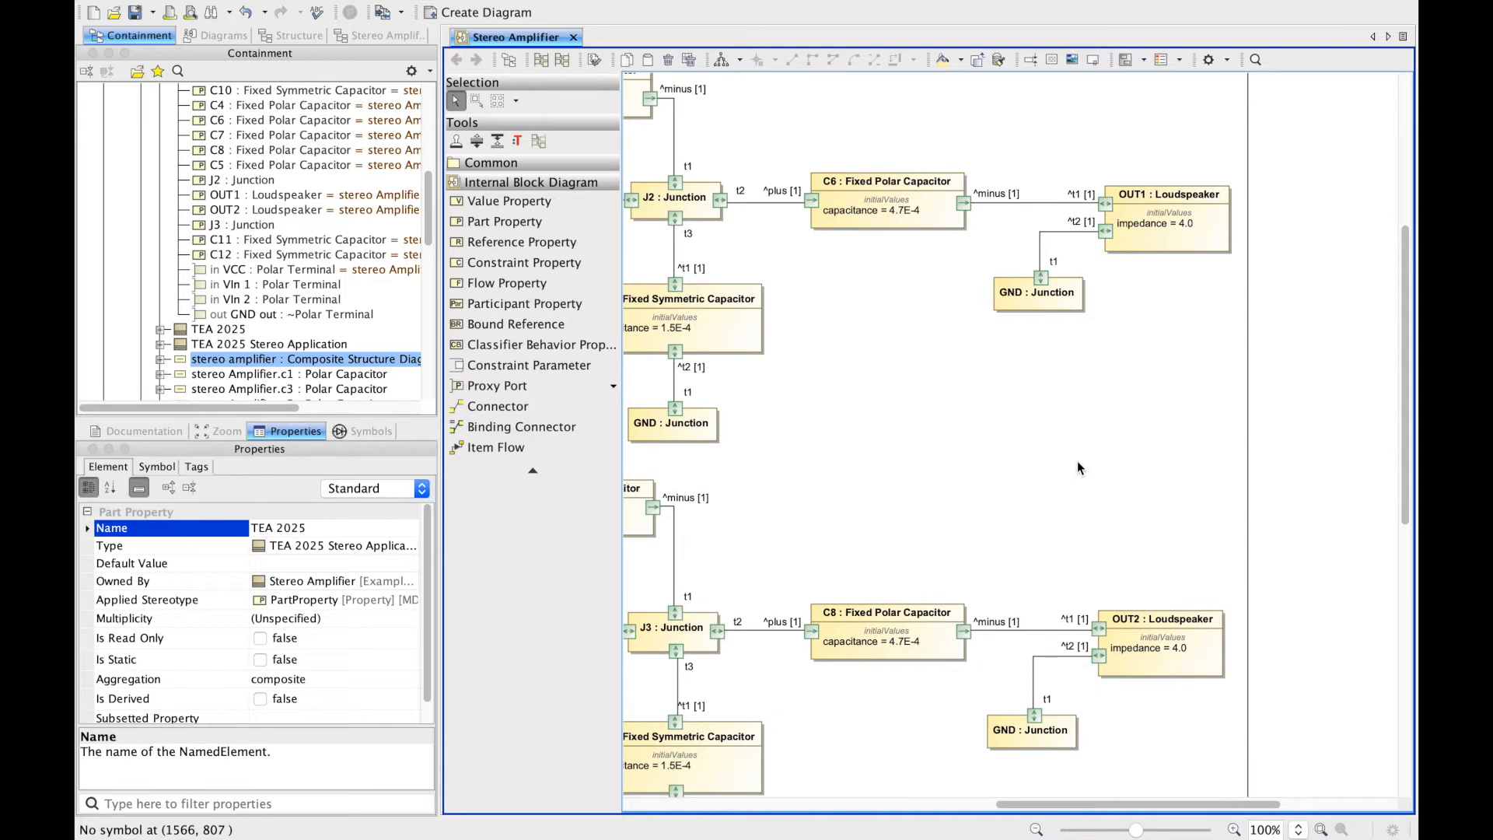
click(1182, 396)
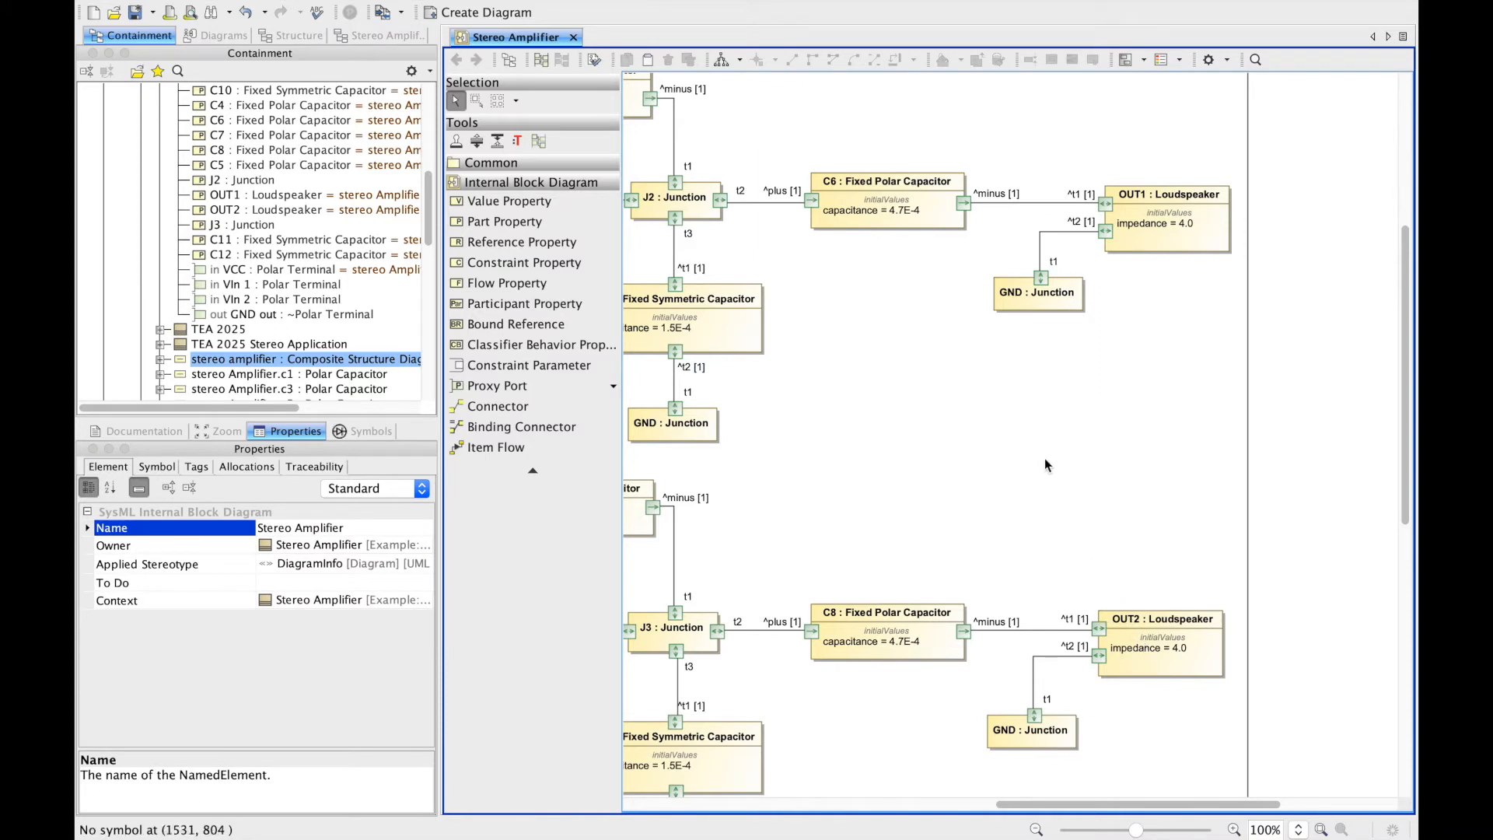
scroll(1028, 446, left, 5)
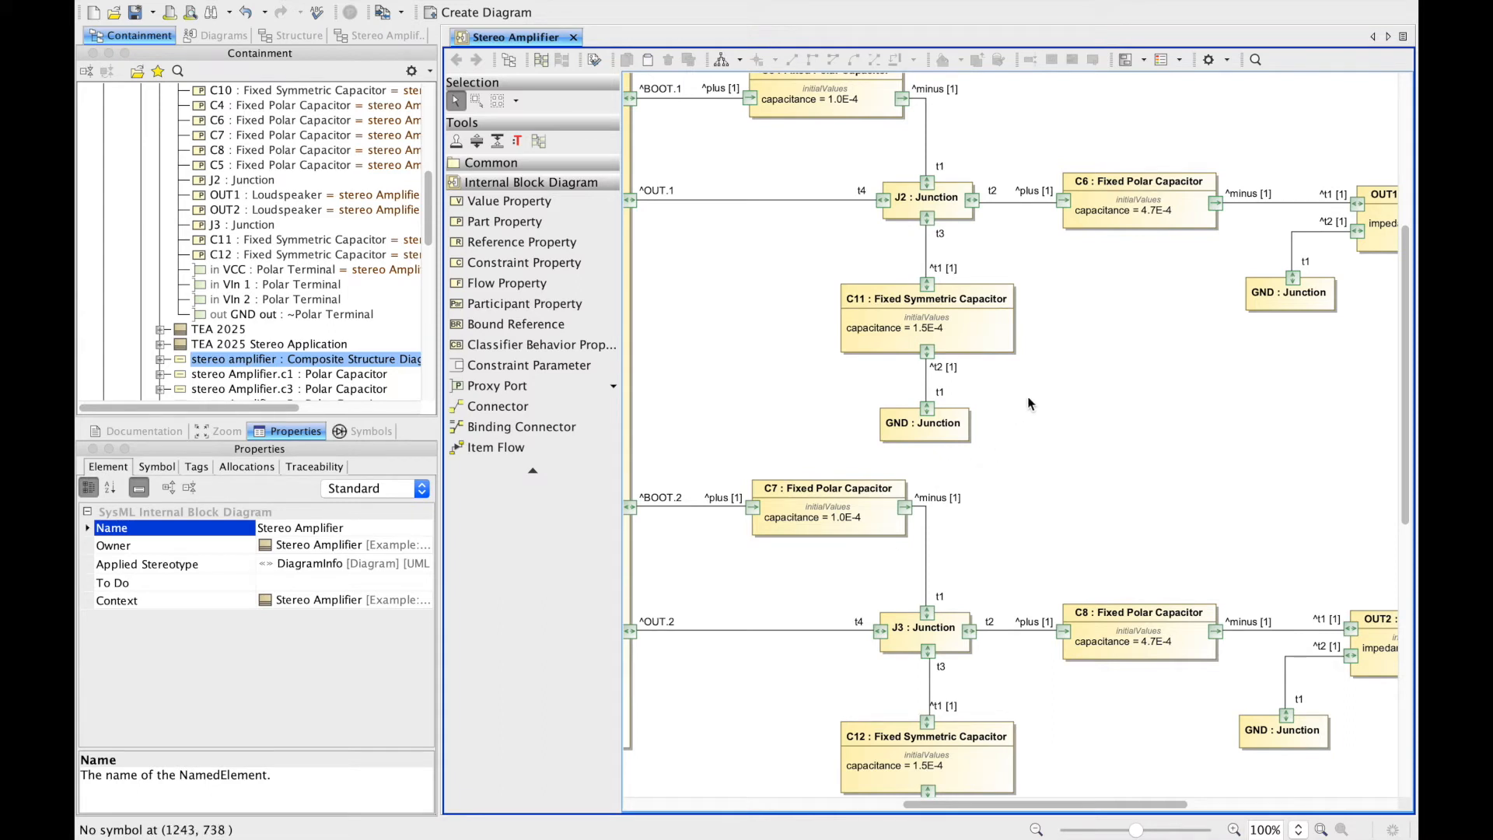
scroll(1074, 408, left, 10)
scroll(1073, 408, up, 5)
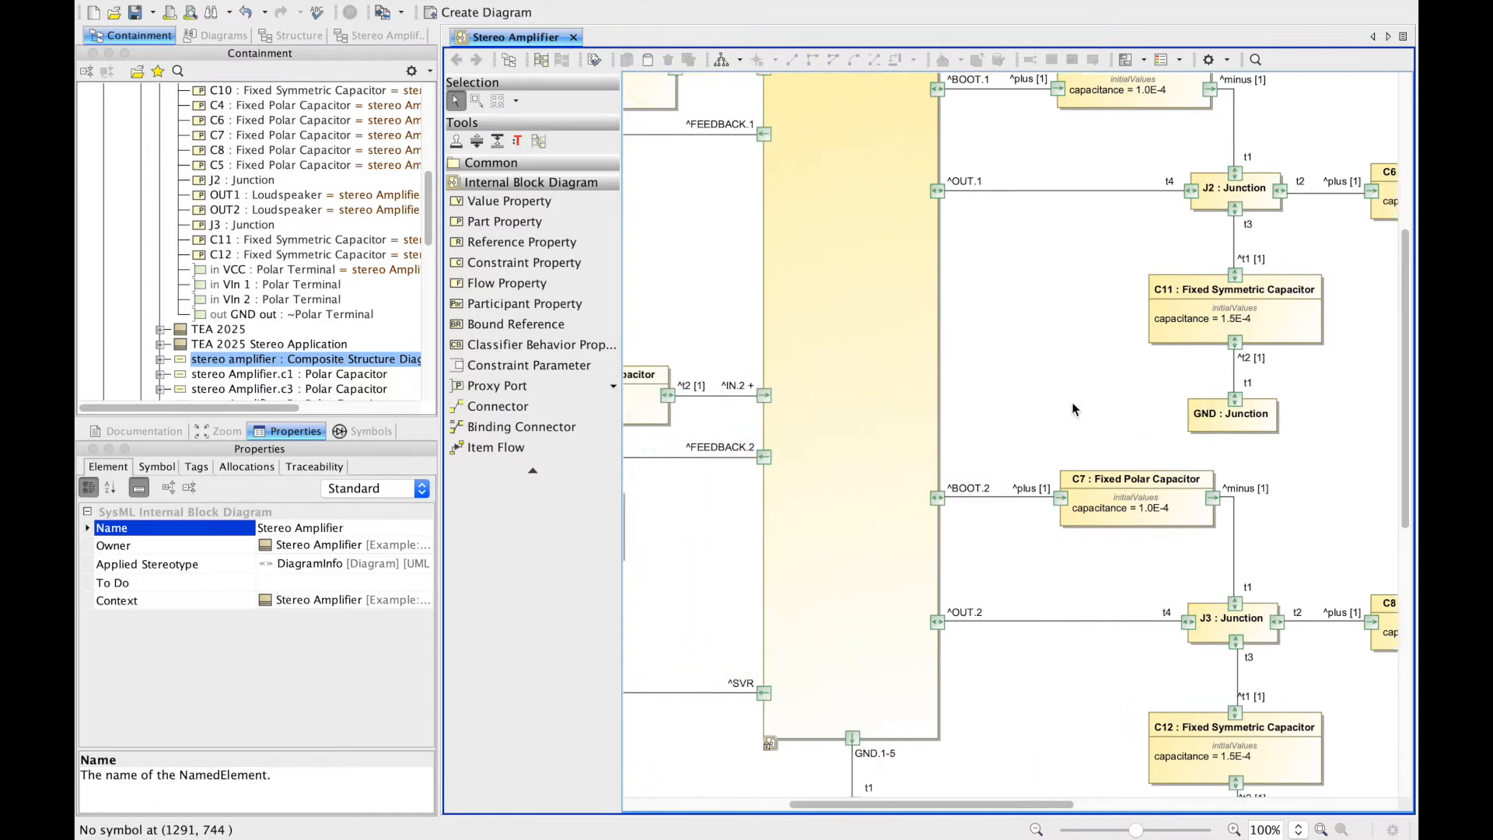
Inspect the properties of capacitor C1, junction J1 and the connector between VCC and J1 in the internal block diagram
click(801, 381)
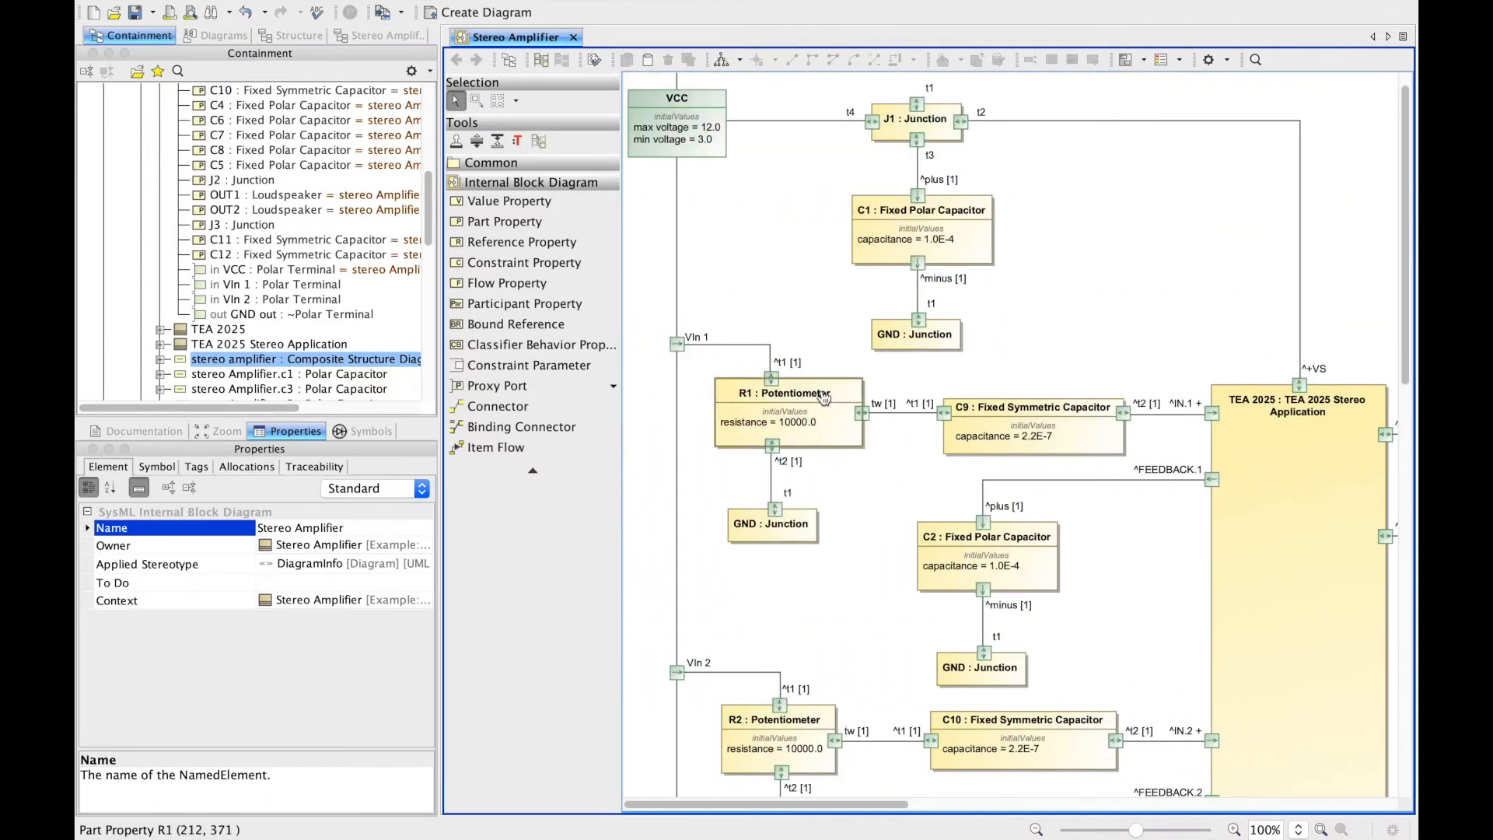
click(810, 301)
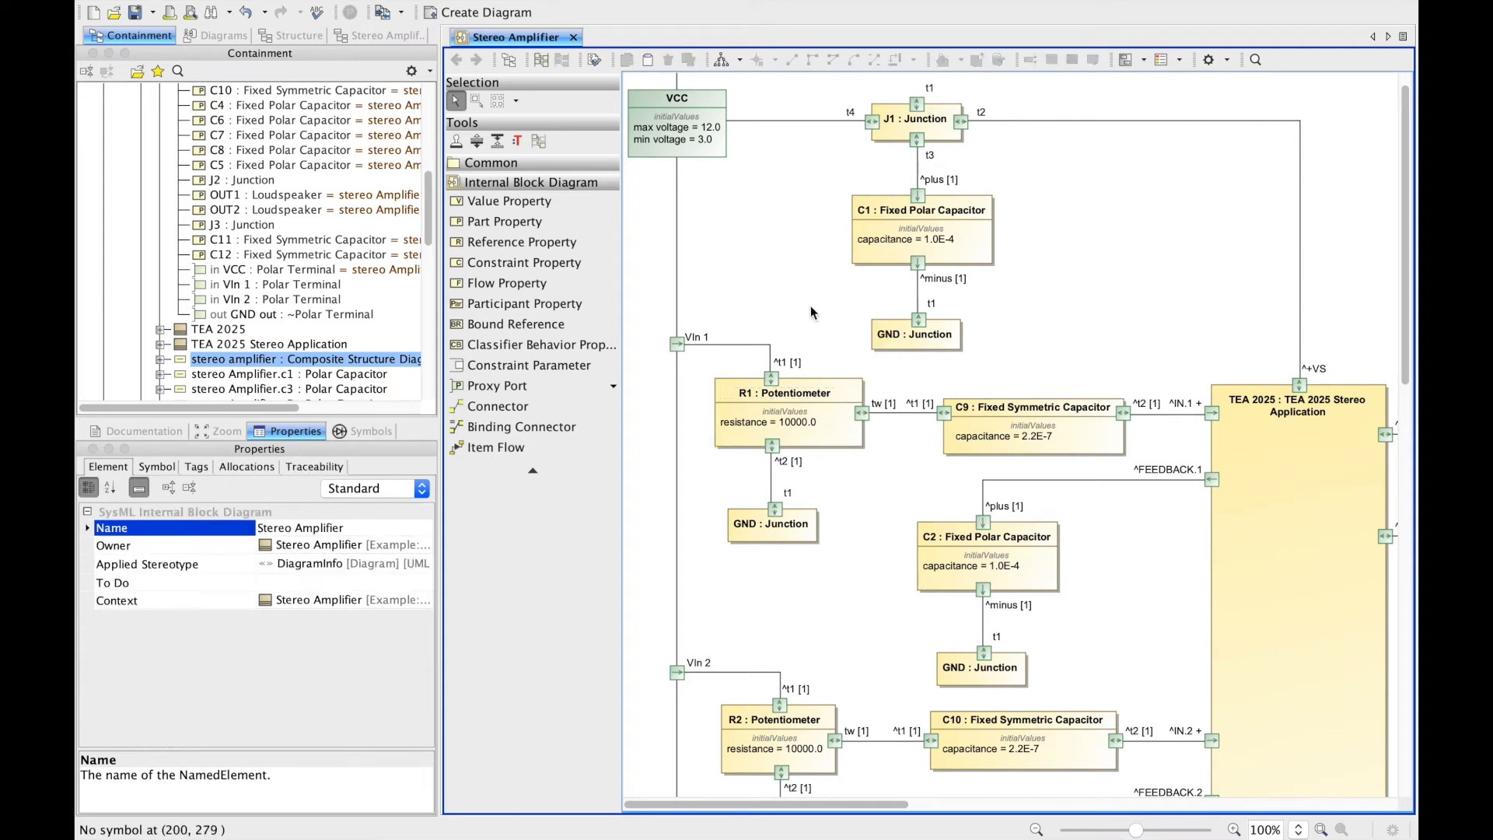
click(968, 213)
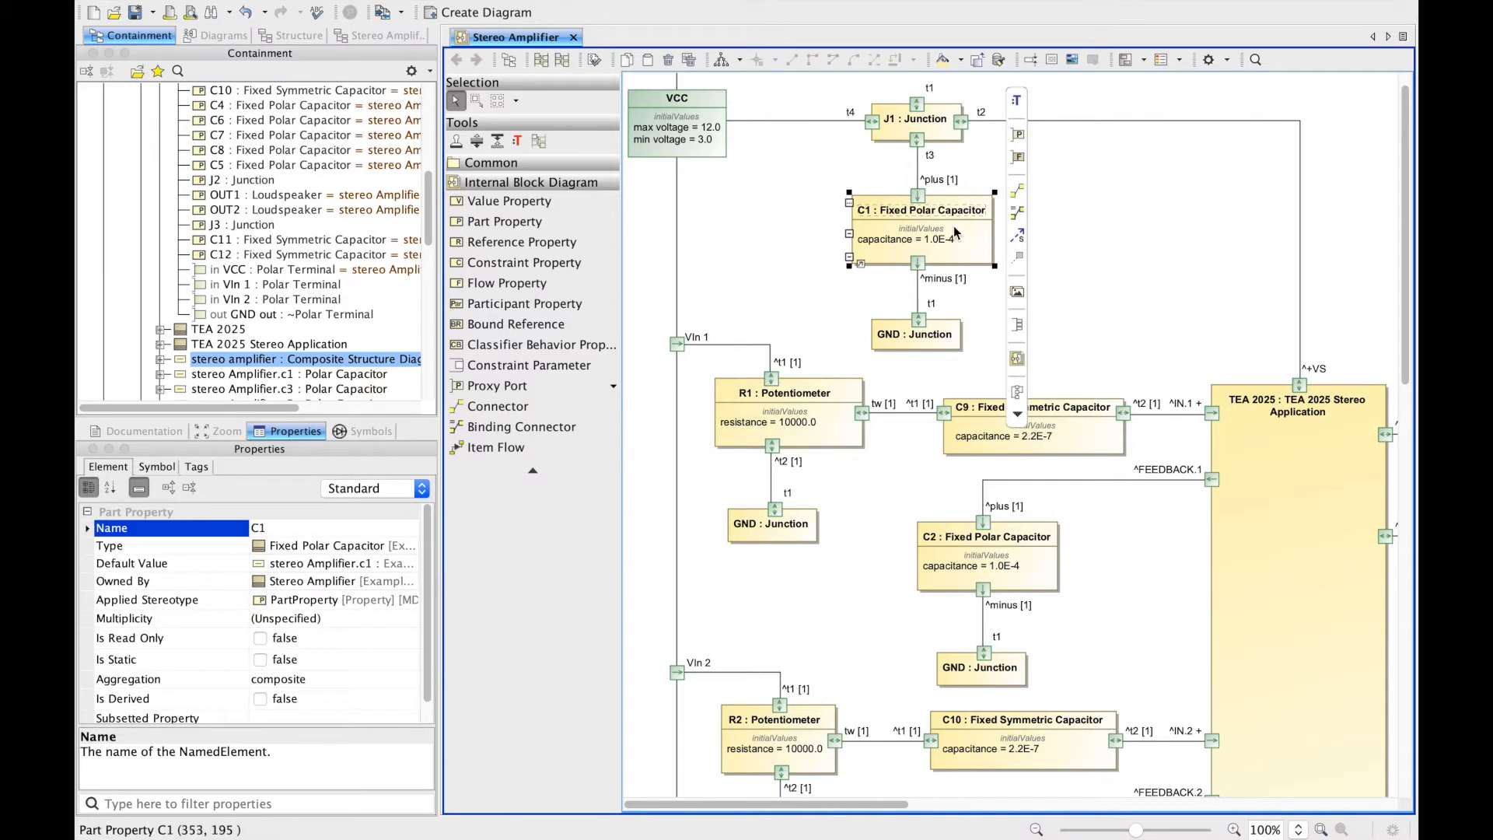
click(930, 123)
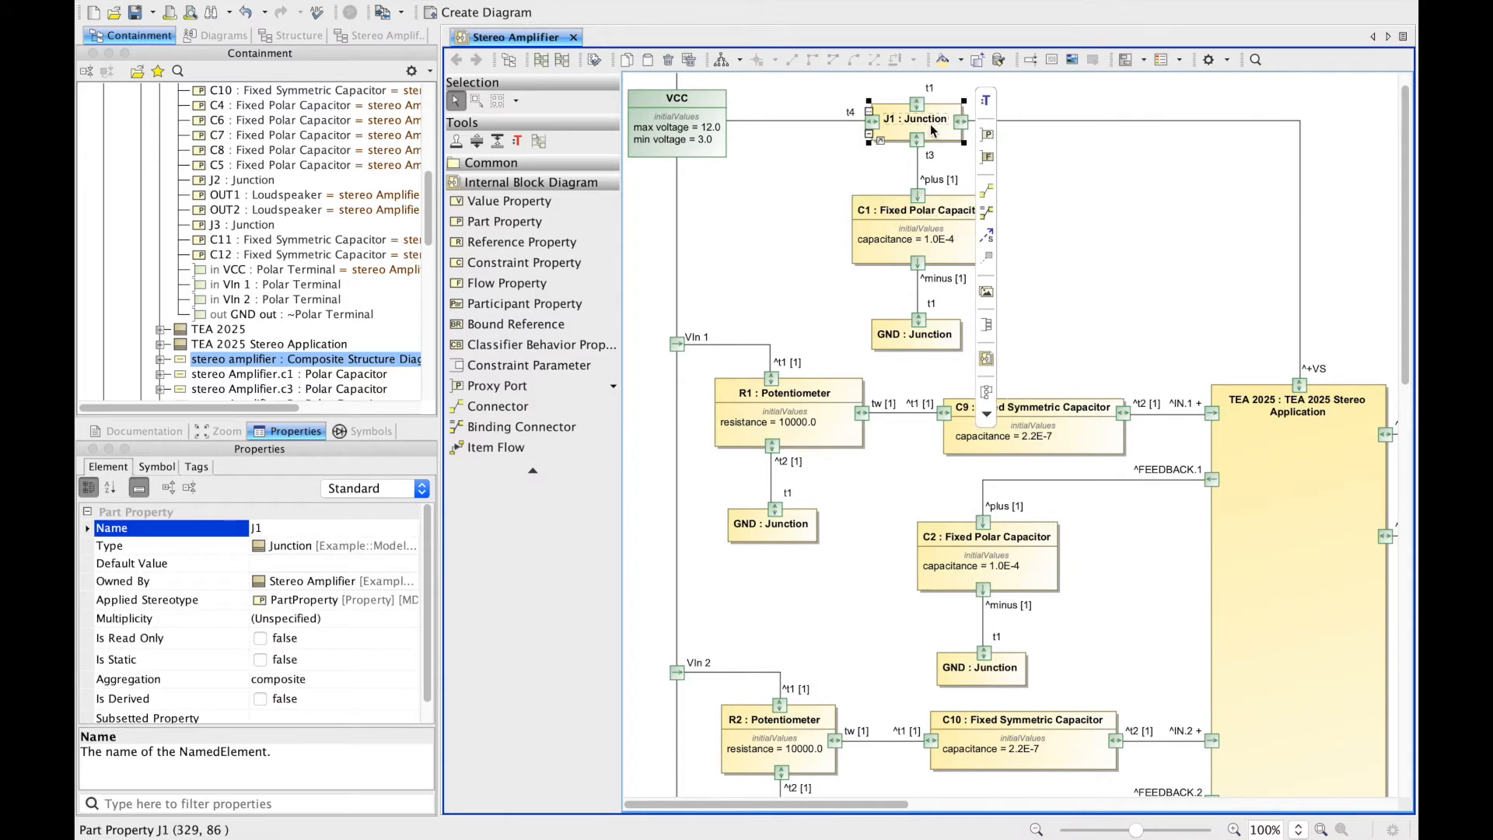
click(804, 122)
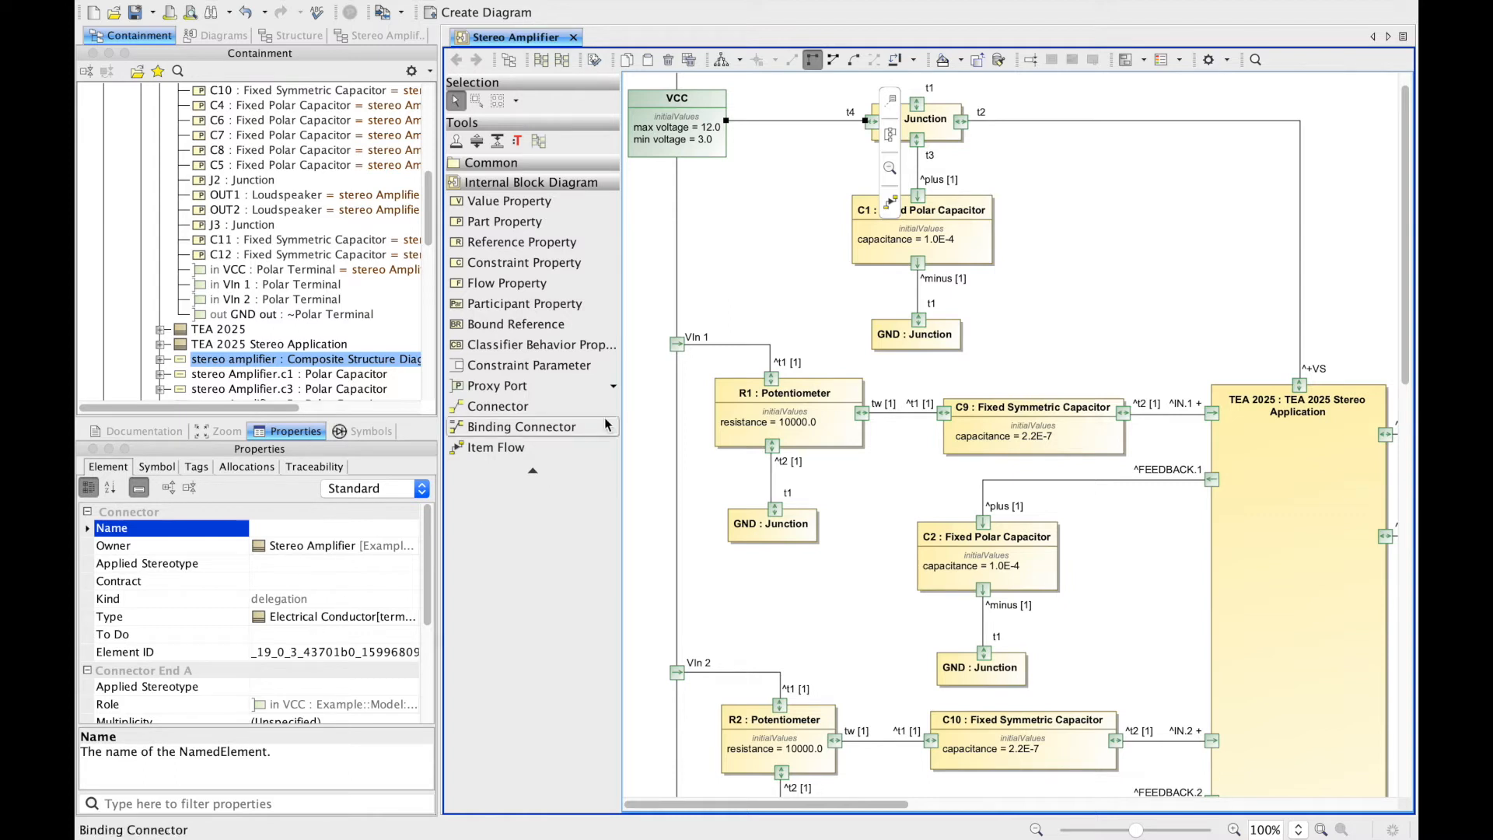
click(778, 283)
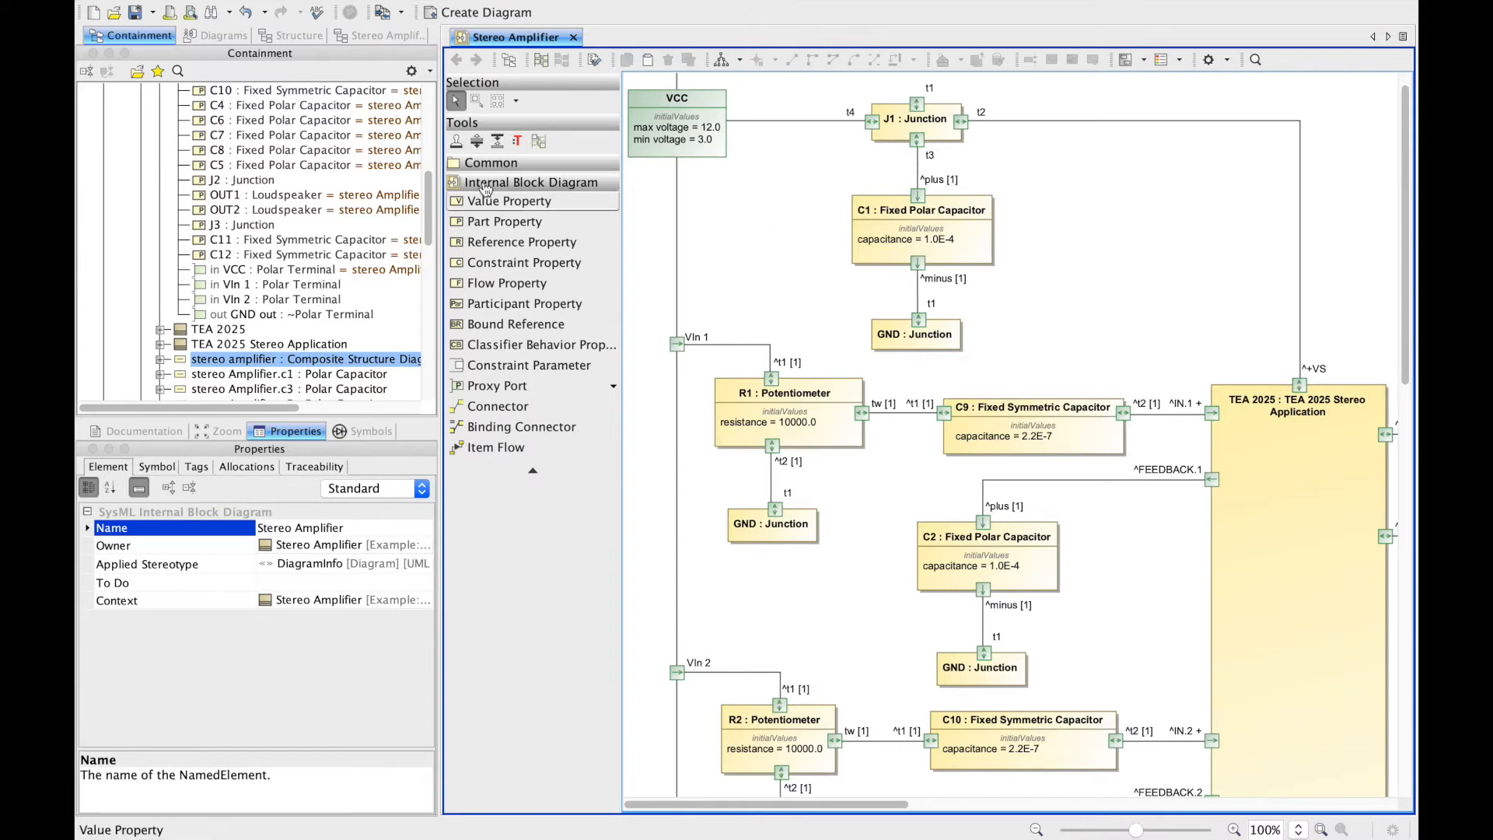
Open the stereo amplifier composite structure diagram from the model tree and inspect the properties of R1, C1 and J1
double_click(207, 364)
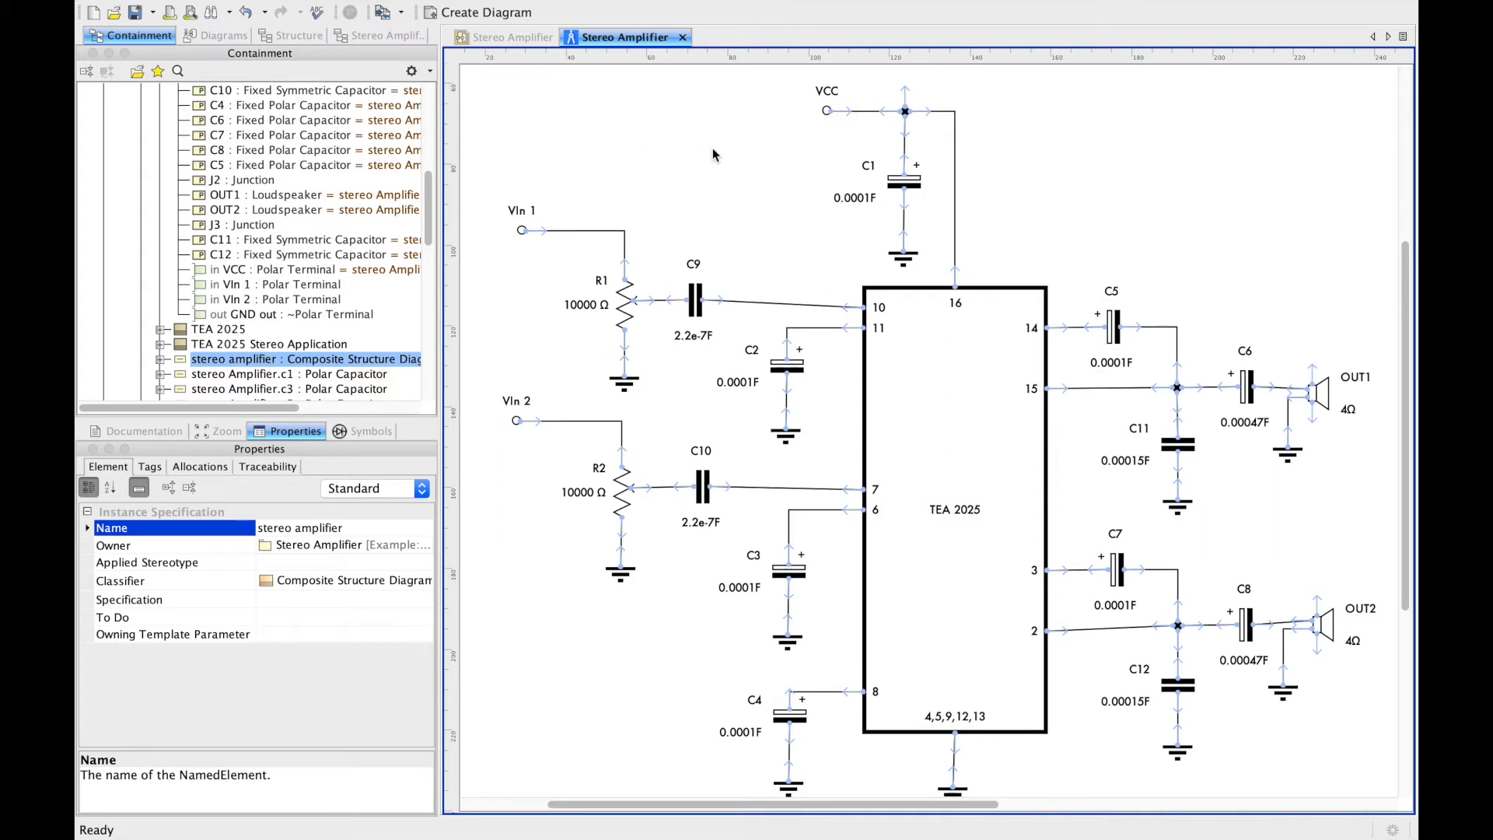
click(603, 288)
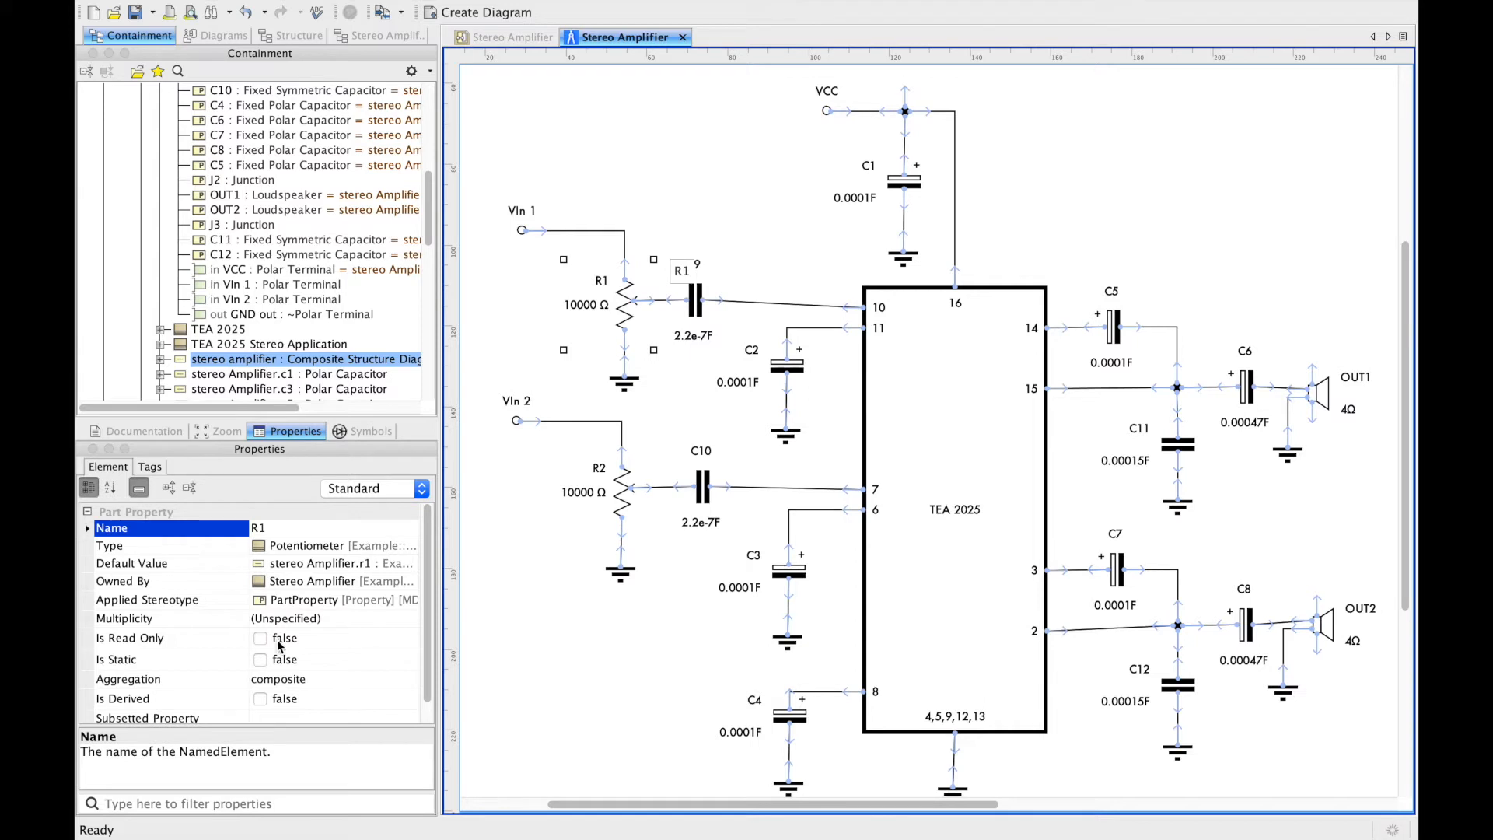
click(892, 189)
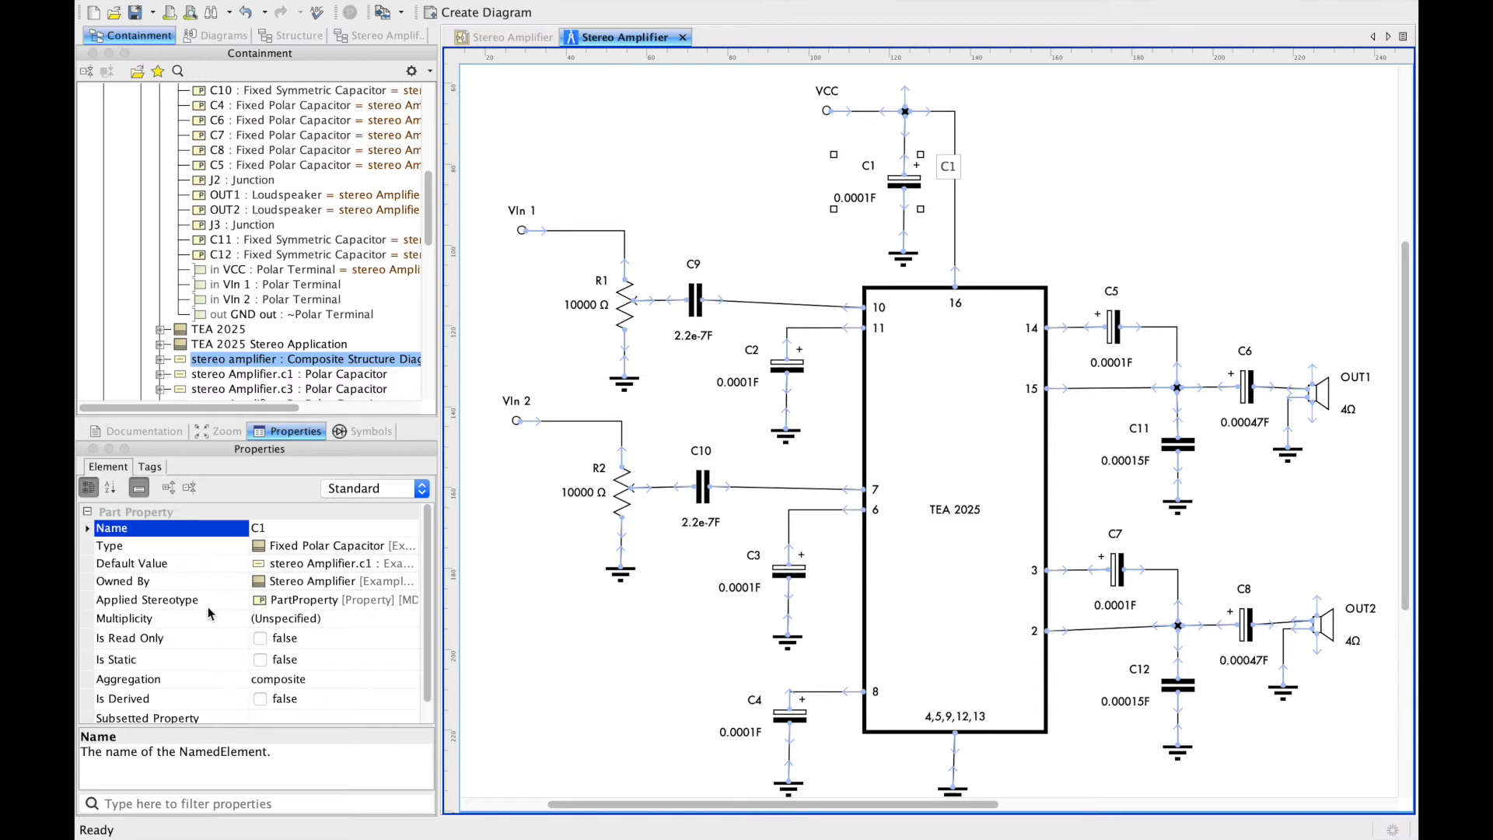
click(920, 129)
click(920, 130)
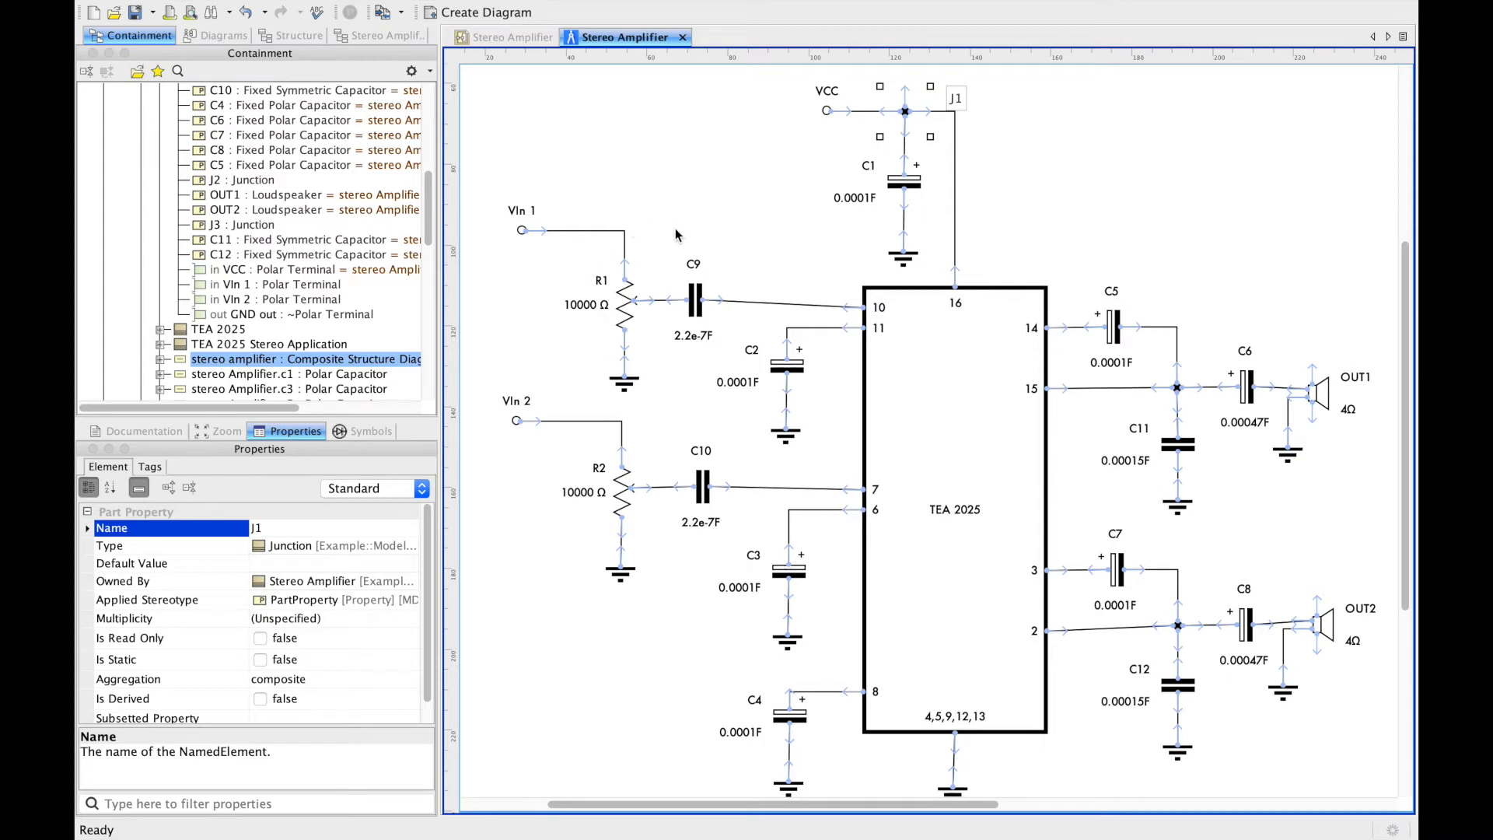
Rename potentiometer R1 as Resistor 1 through its properties
click(610, 296)
click(317, 528)
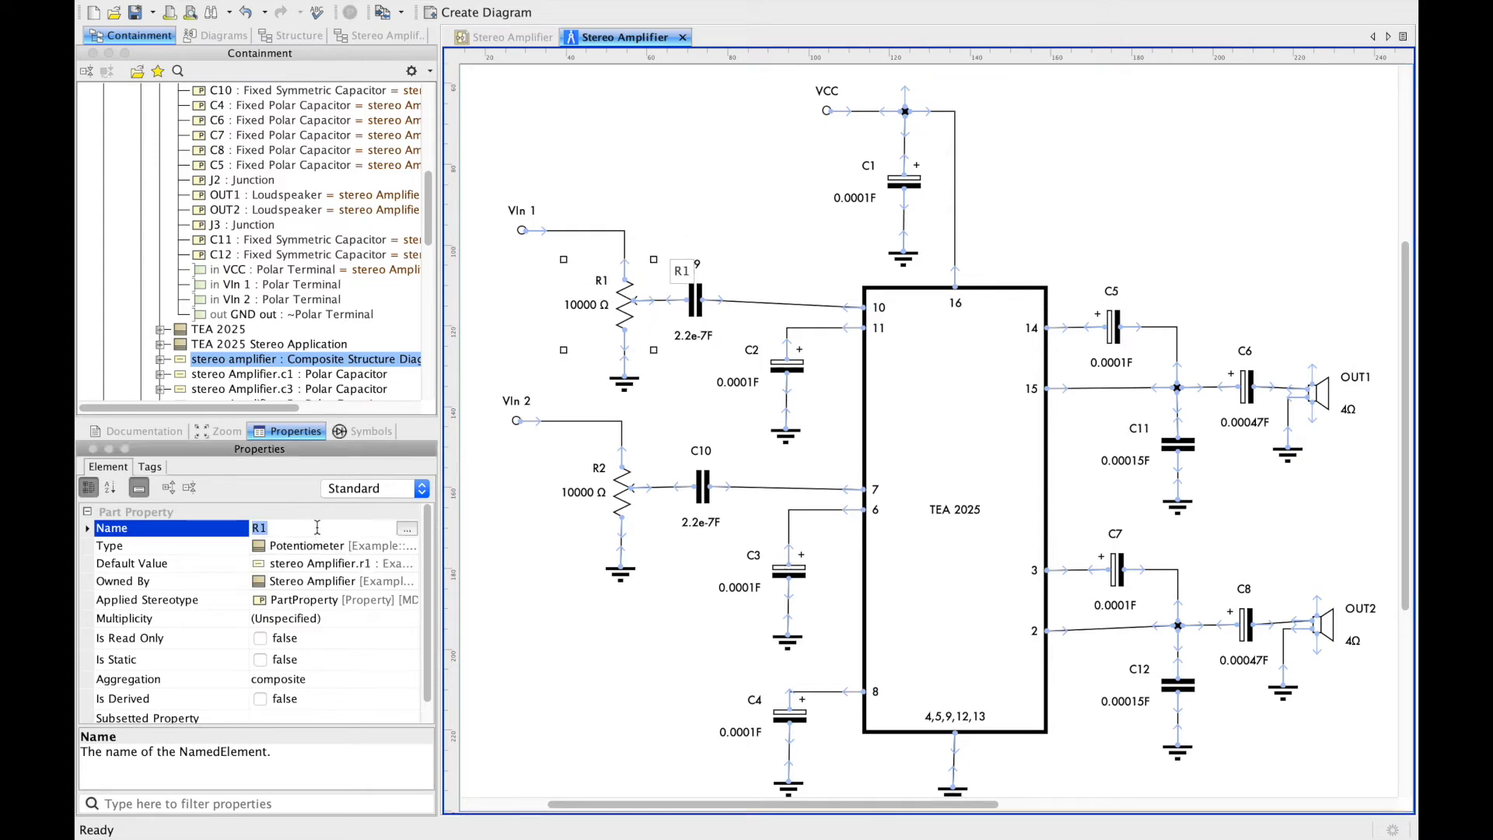
text(Resistor 1)
click(597, 281)
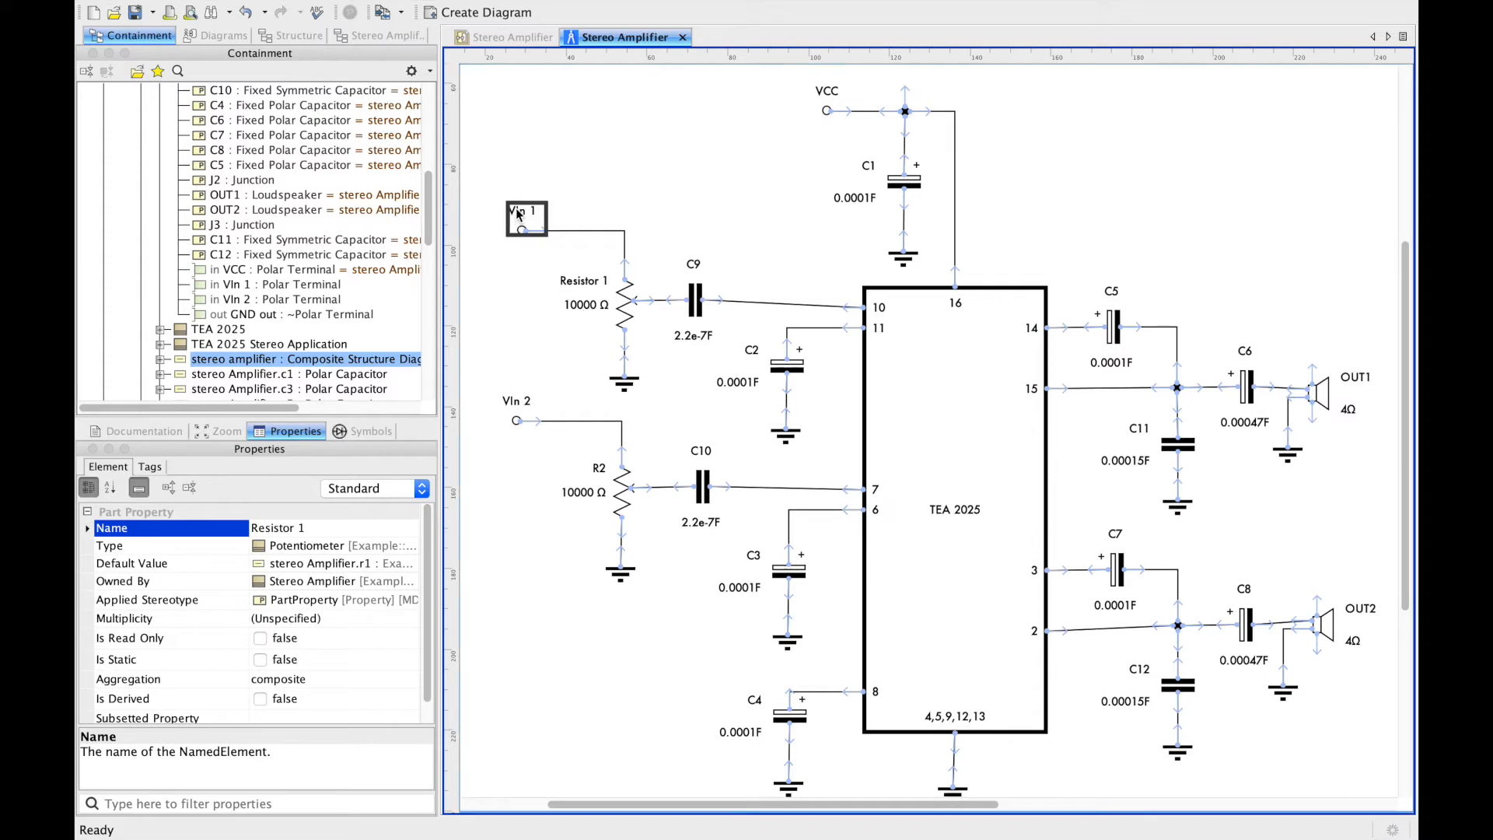
Select VIn 1, Resistor 1, its ground symbol and C9 together and move the group higher in the schematic
click(518, 214)
shift+click(585, 288)
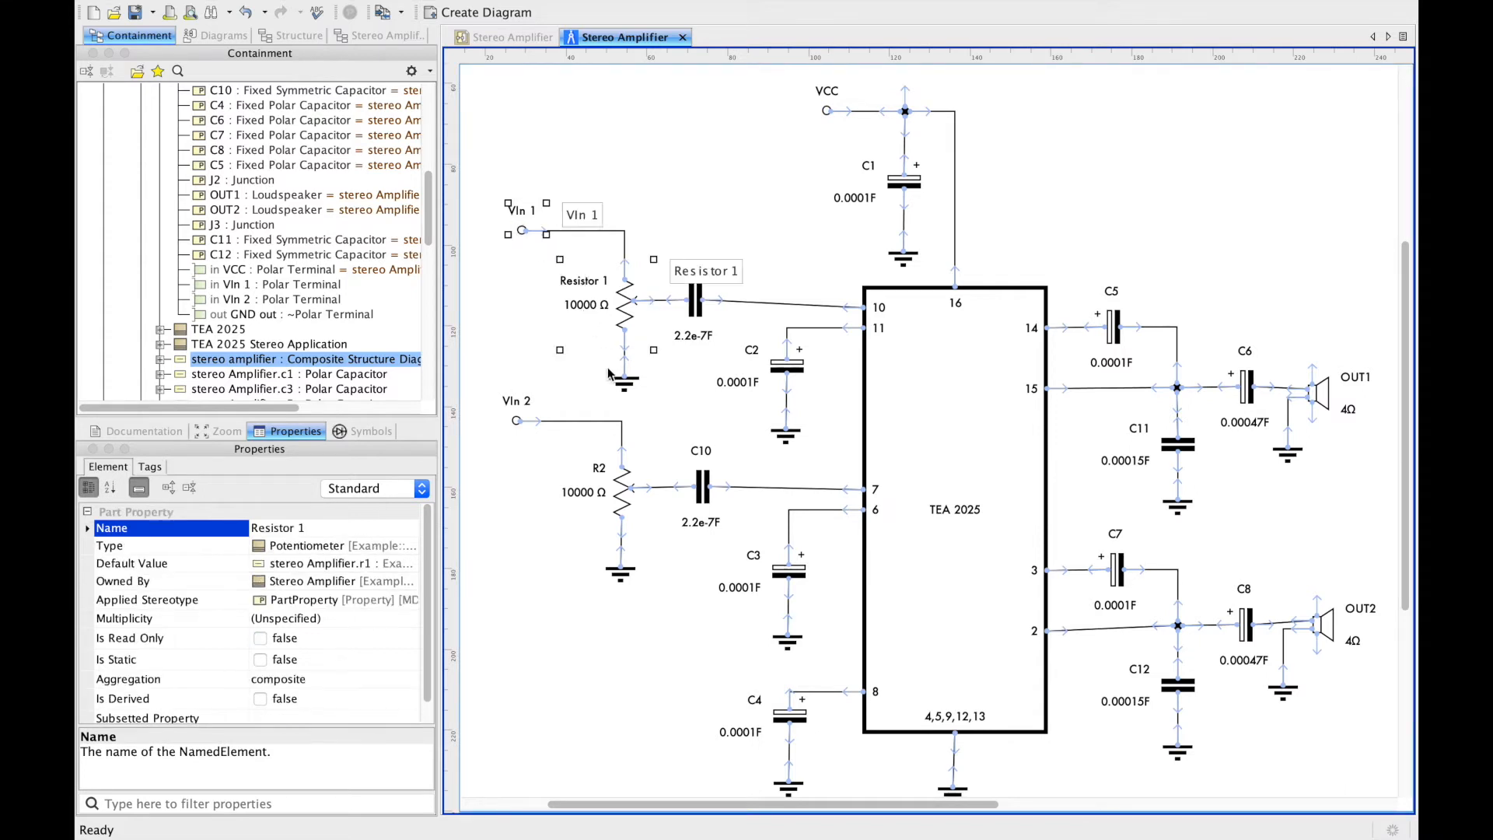
shift+click(625, 387)
shift+click(714, 303)
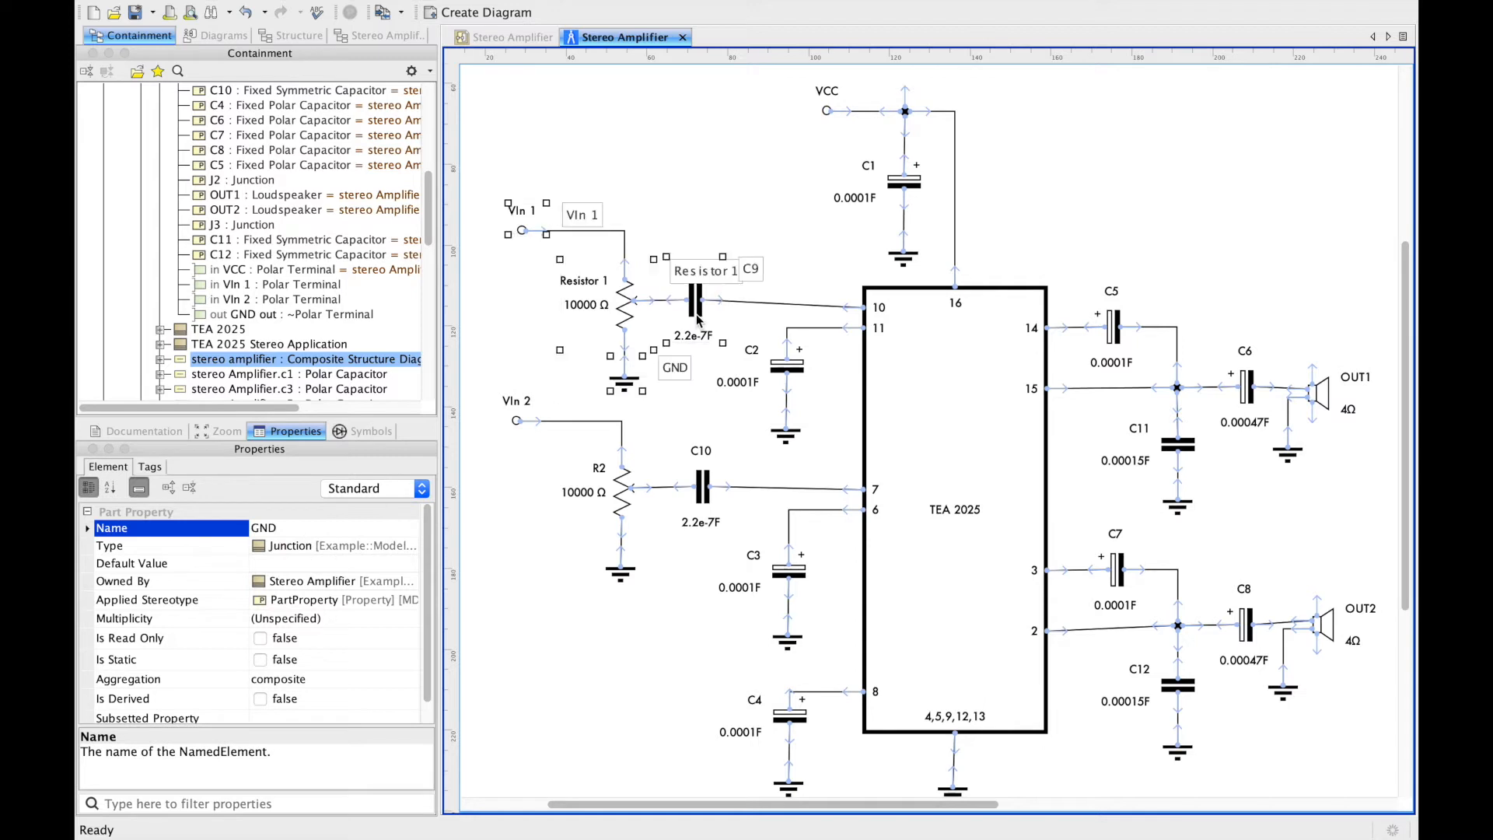
drag(714, 303, 687, 229)
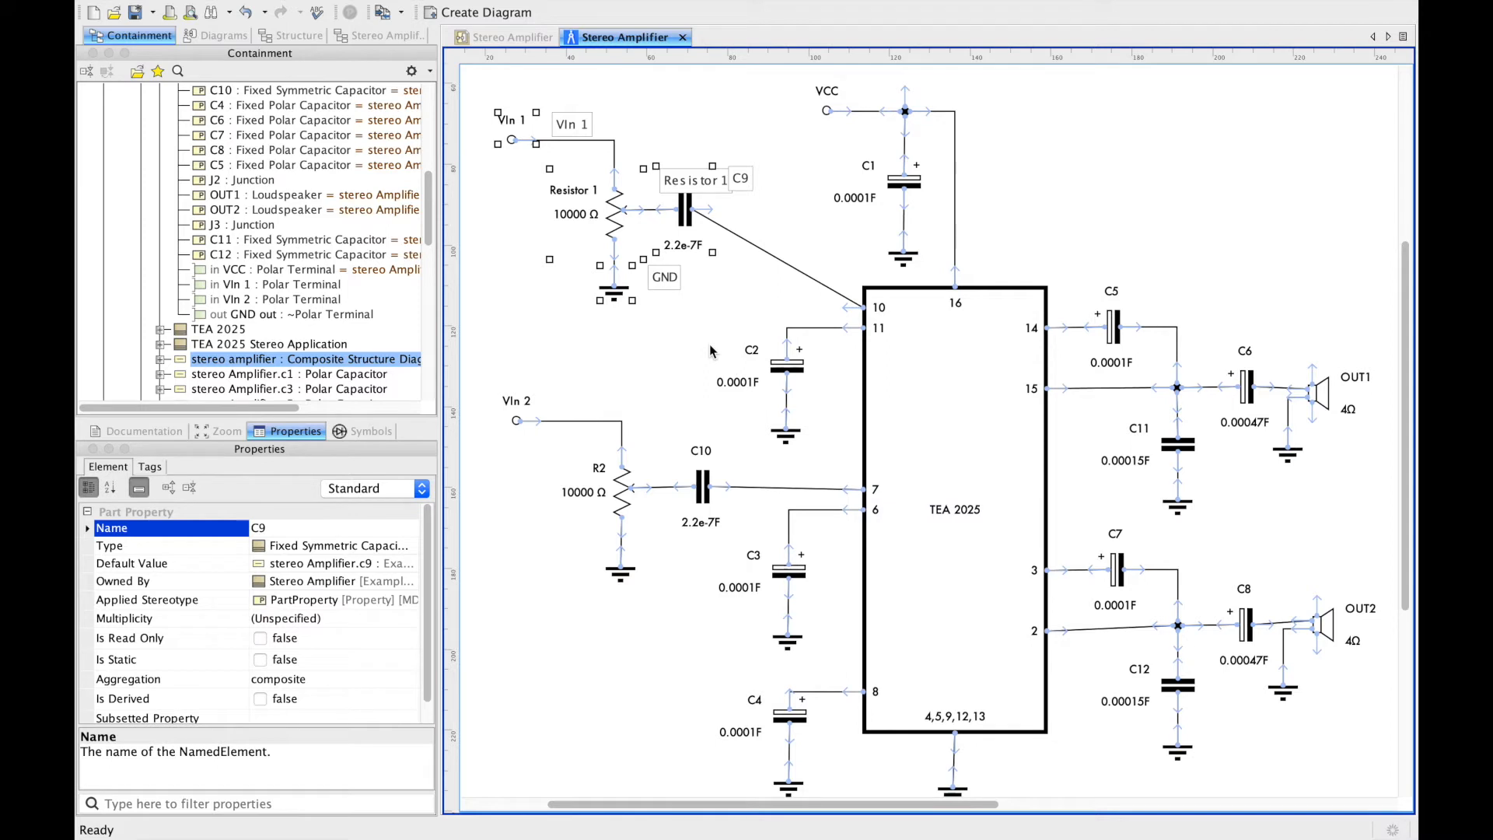
Undo the move of the VIn 1 component group and the renaming of potentiometer R1
key(ctrl+z)
key(ctrl+z)
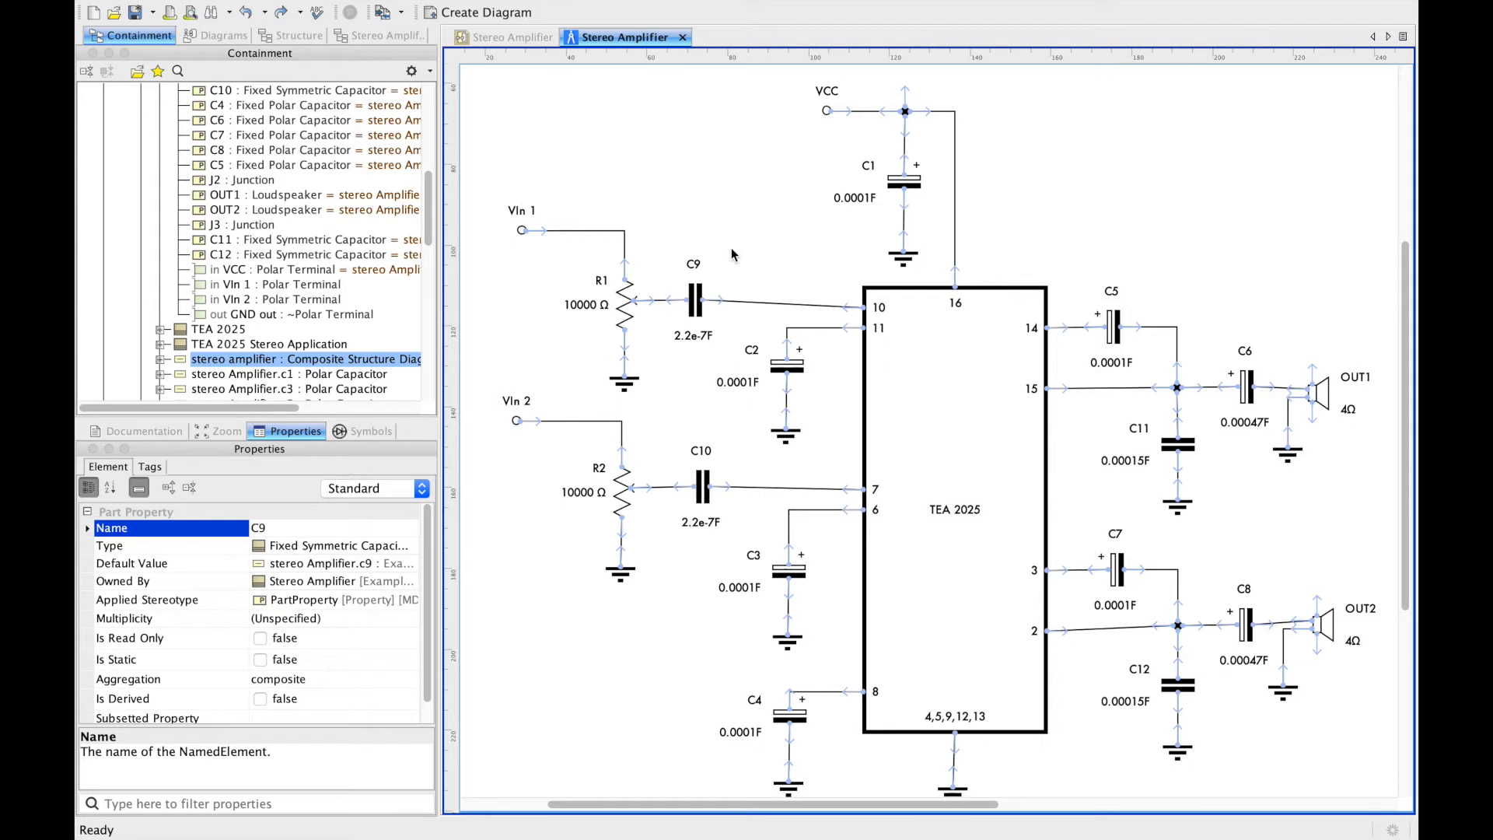
Delete the two connectors linking capacitor C1 to junction J1 and to its ground symbol, and hide the connection points
scroll(731, 243, up, 5)
scroll(731, 243, left, 3)
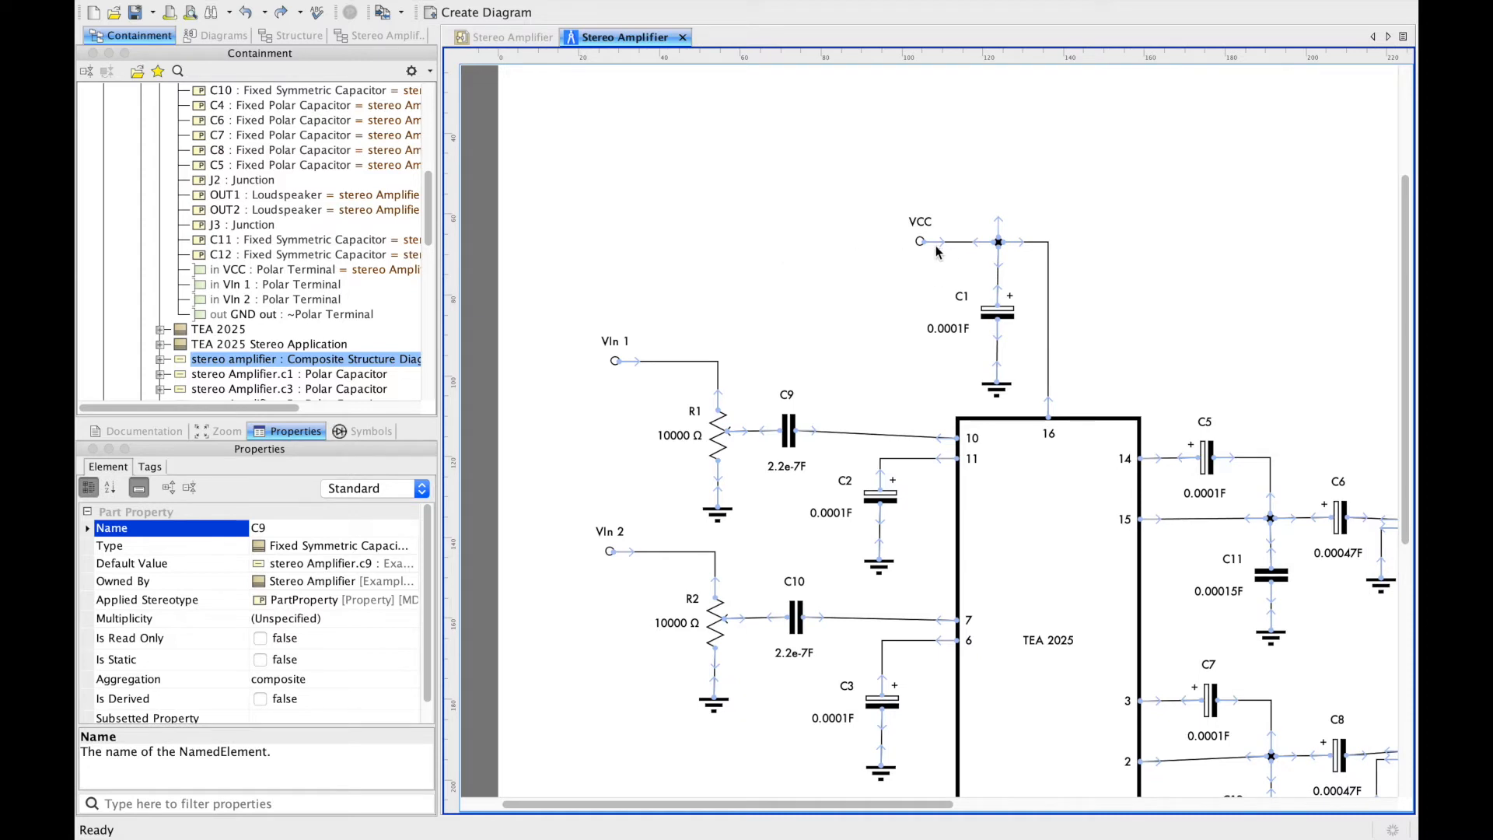
scroll(937, 252, up, 2)
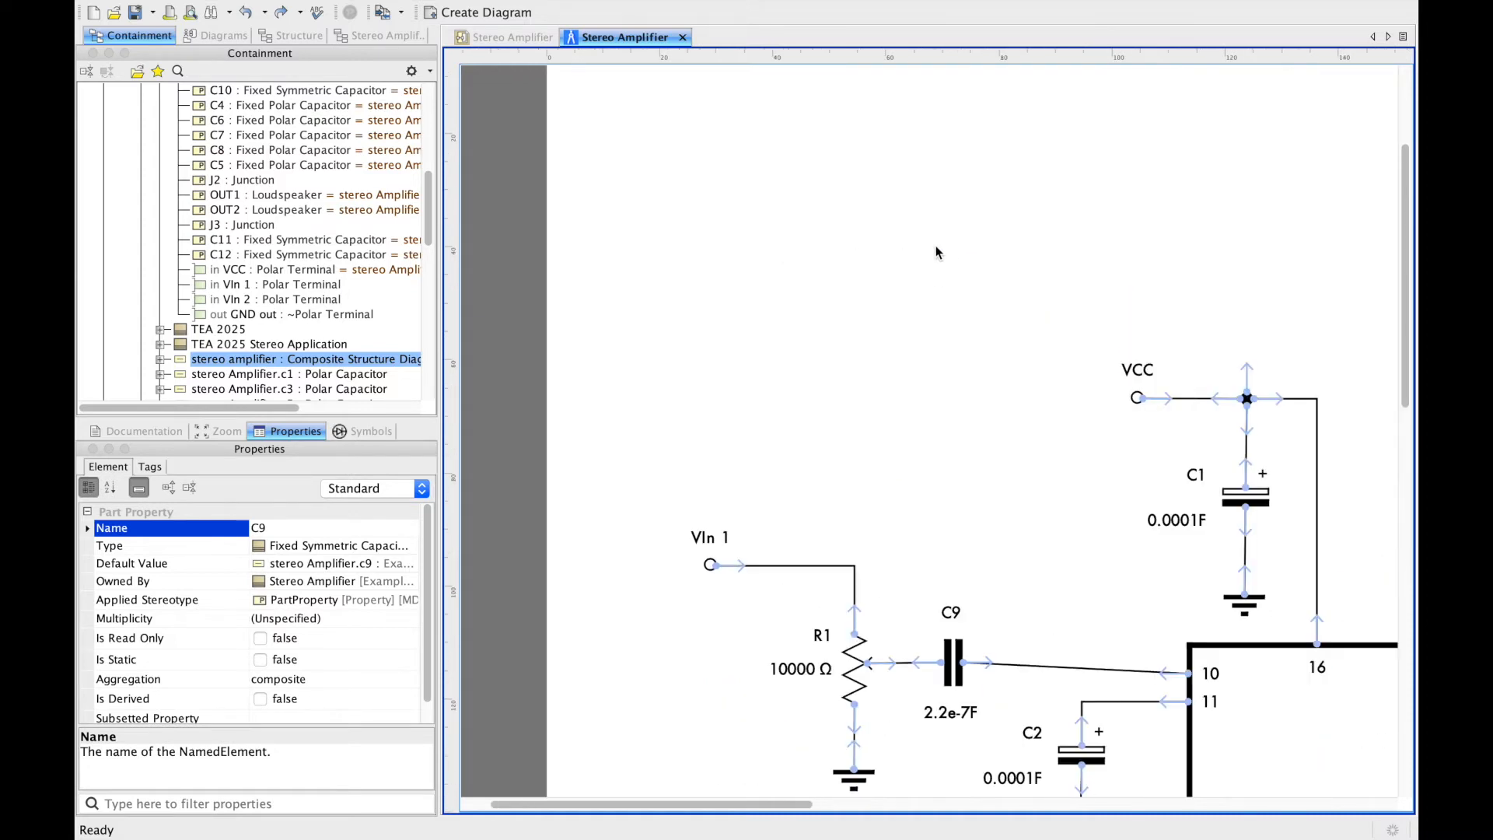
scroll(937, 253, up, 1)
scroll(935, 253, down, 3)
scroll(934, 253, right, 3)
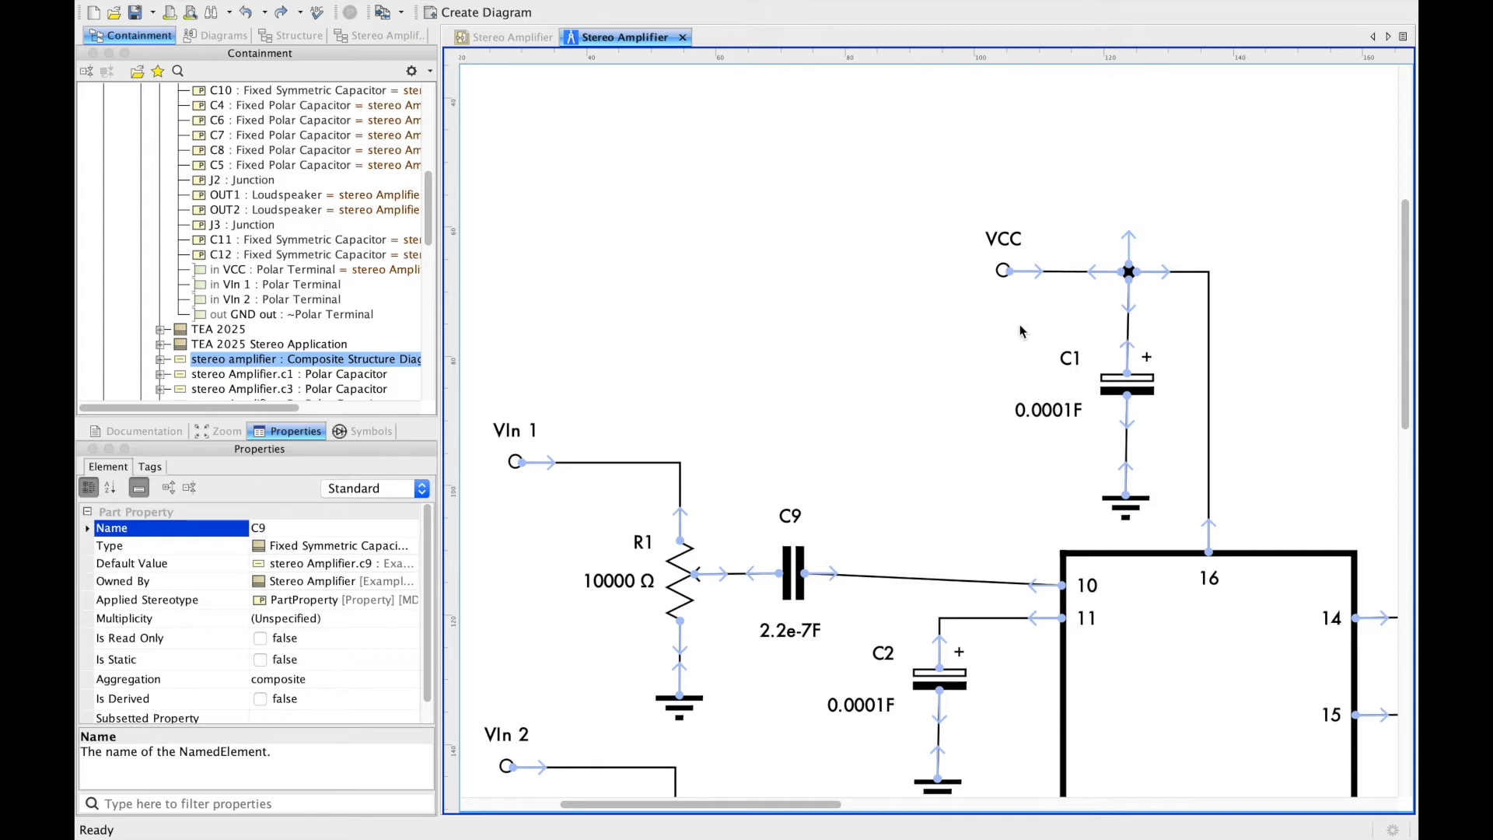
click(1128, 333)
click(1127, 446)
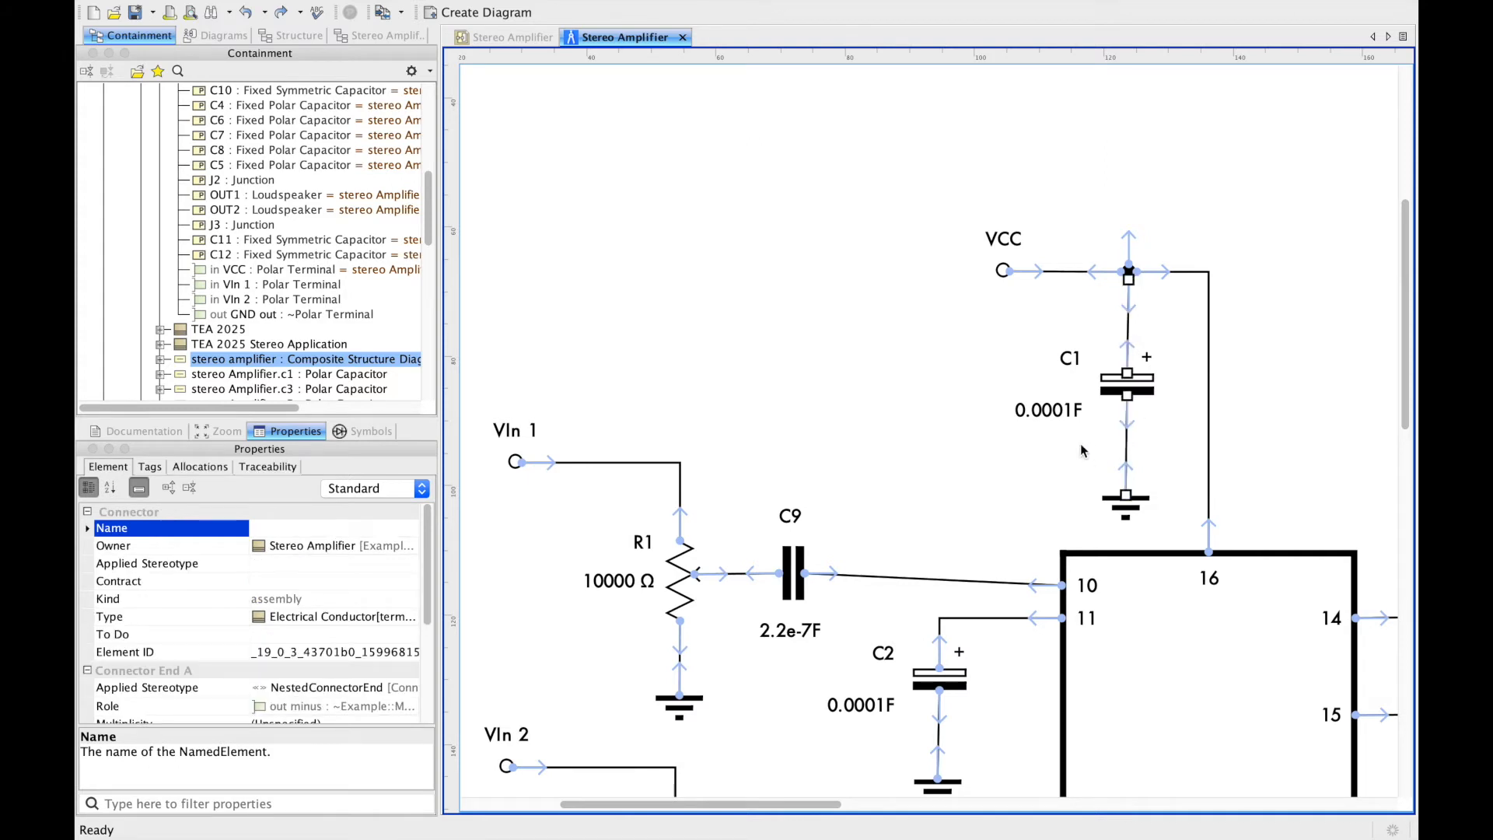
key(Delete)
key(Escape)
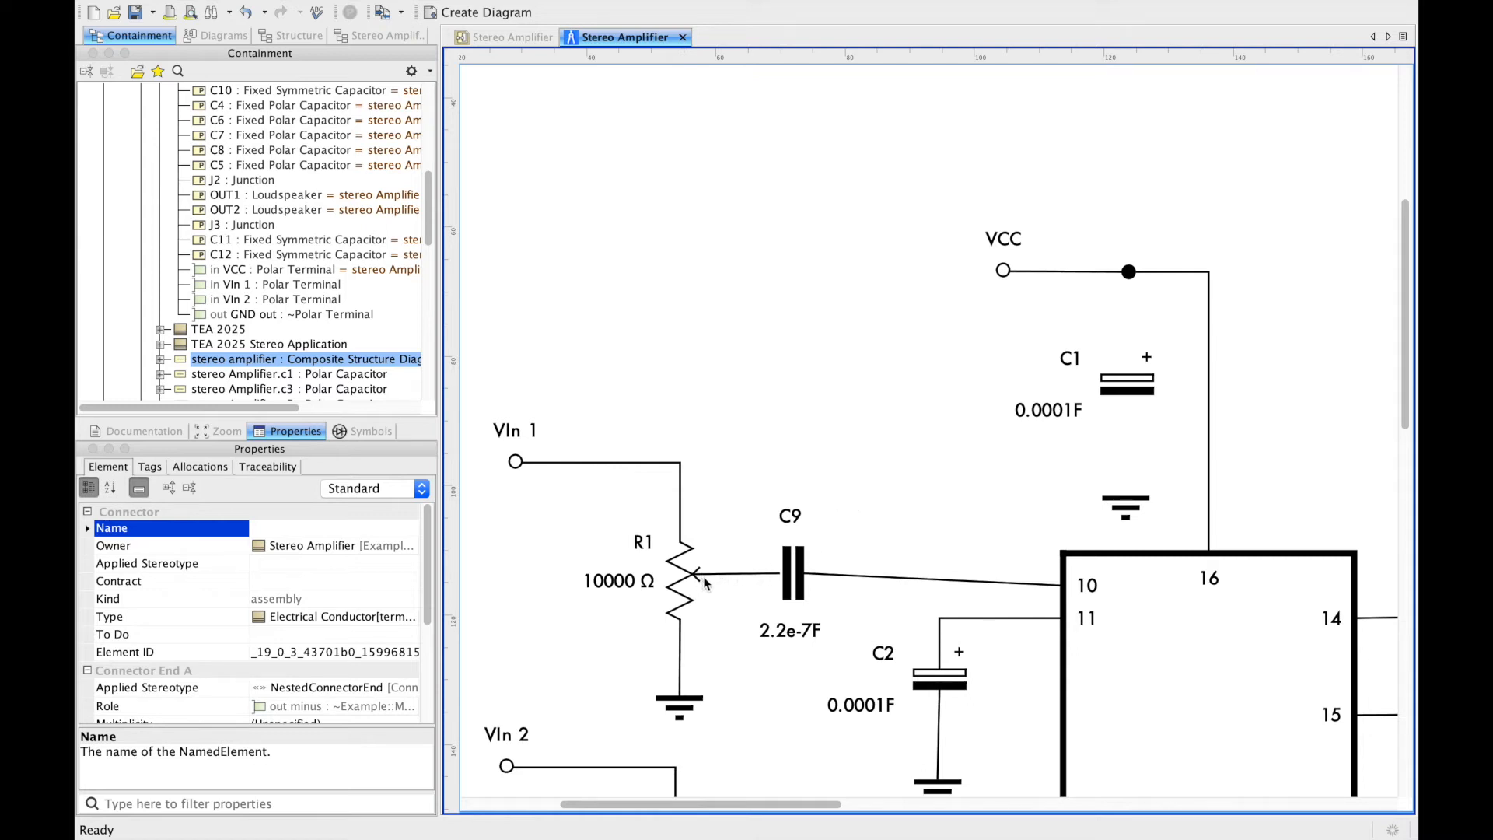
Restore C1's connectors to junction J1 and ground, and show the schematic's connection points again
scroll(947, 420, down, 3)
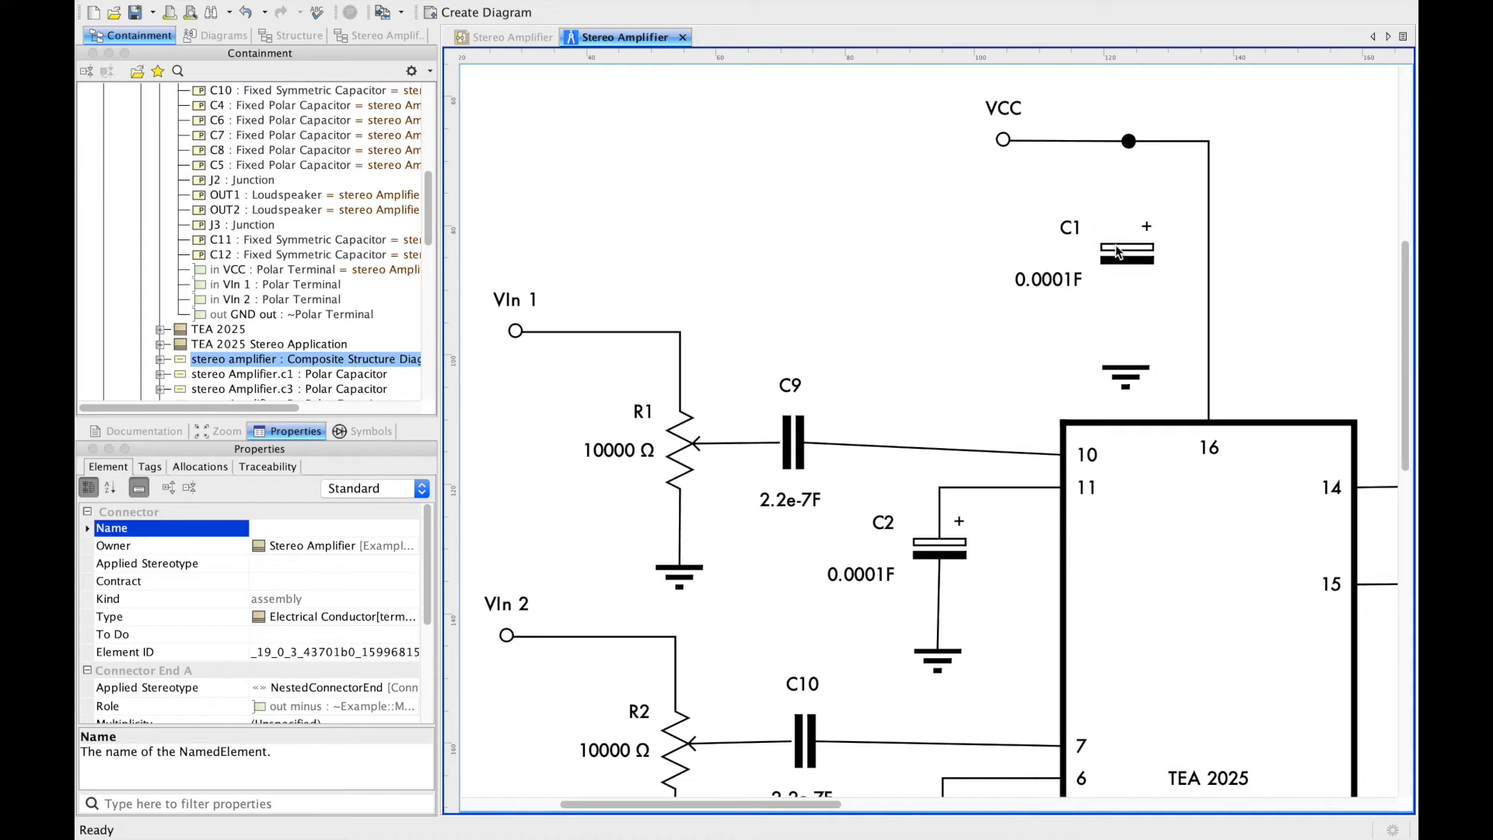
key(c)
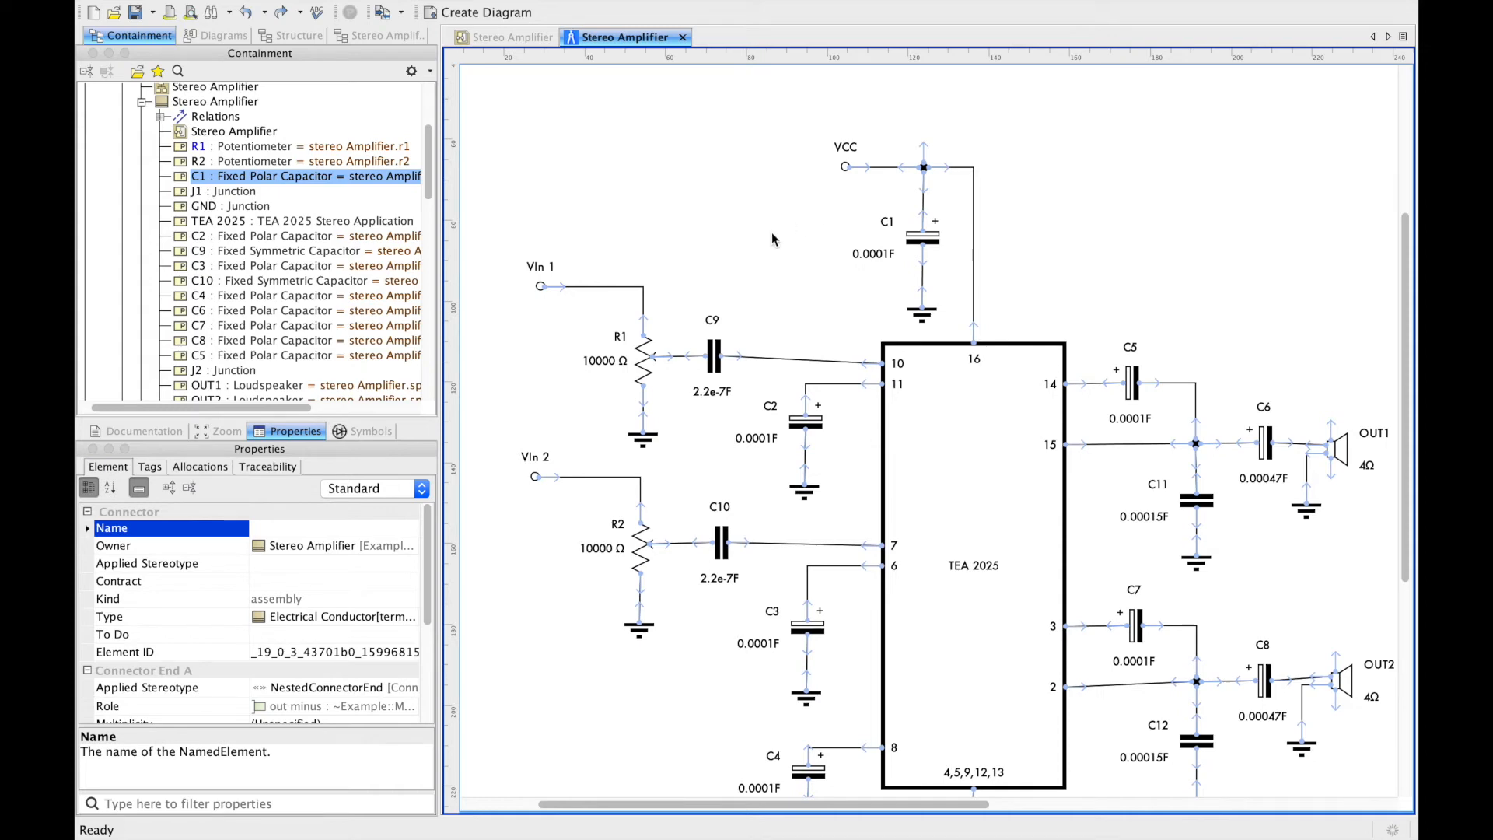
Compare junction J1 and its VCC connection in the internal block diagram, and return to the schematic
click(522, 40)
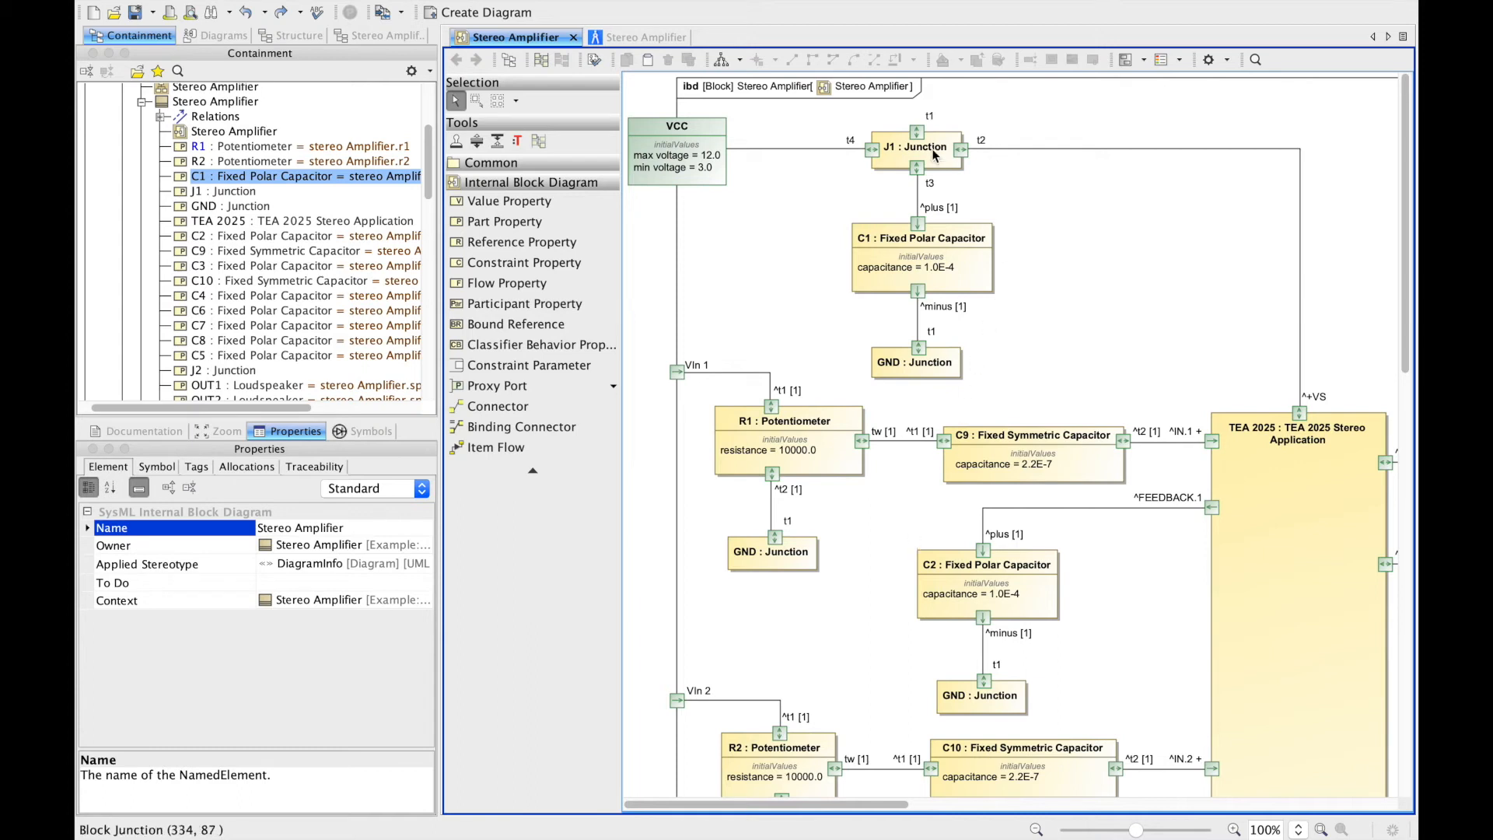
mouse_move(871, 149)
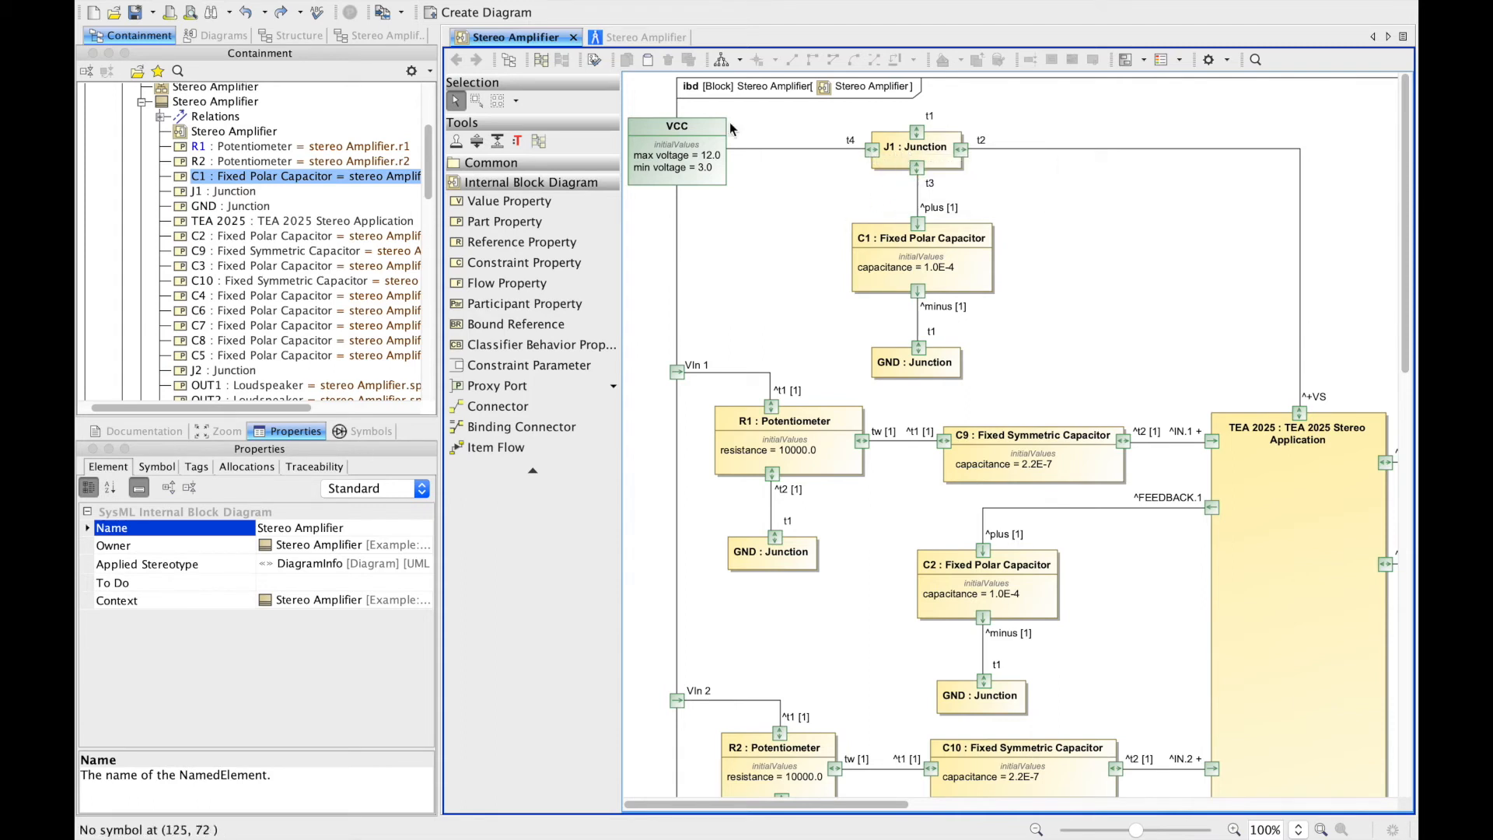
click(663, 41)
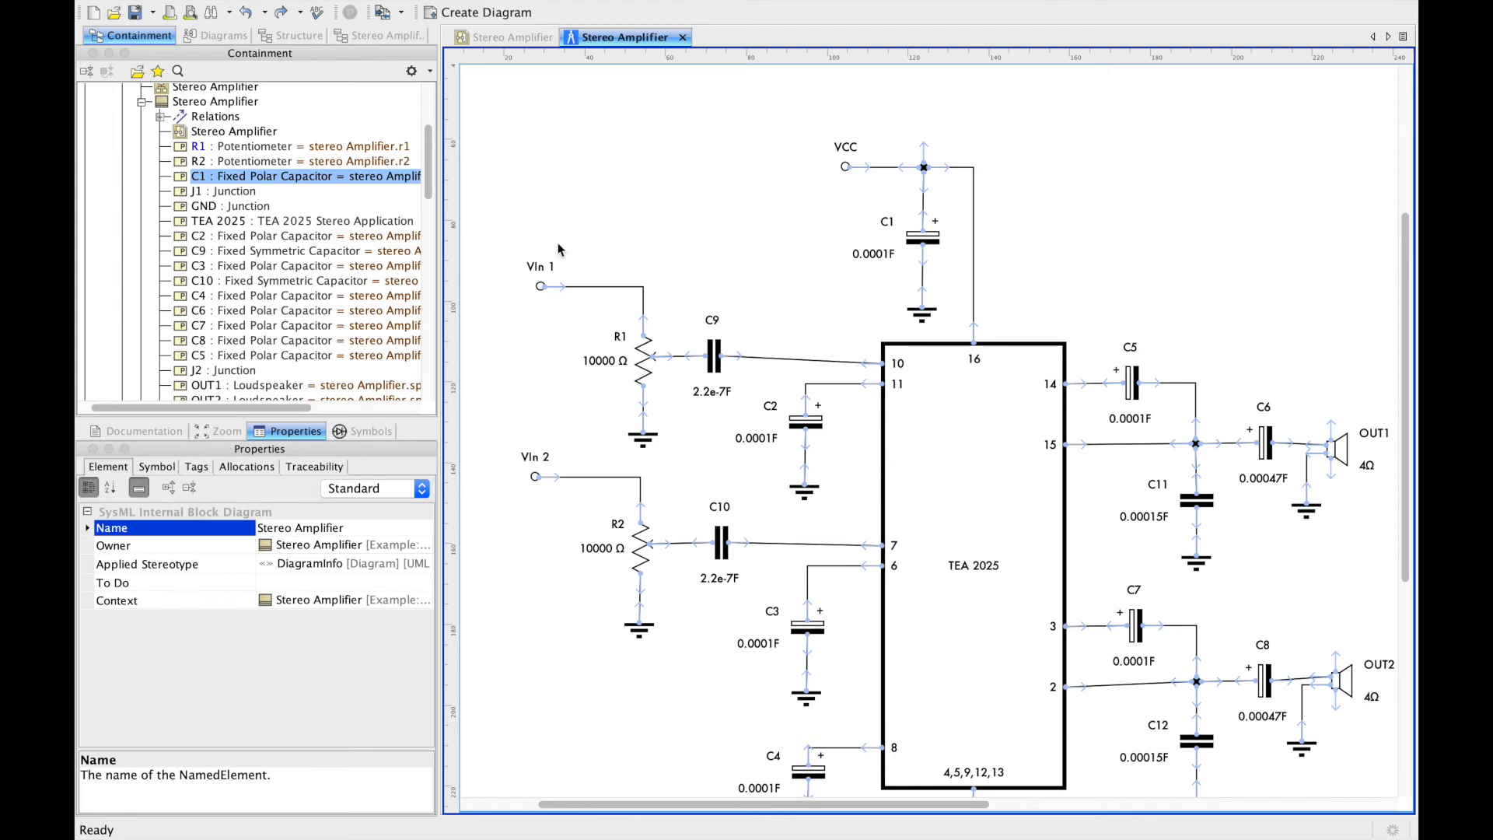
View the alternative IEC and IEEE symbols available for potentiometer R1, and return to its properties
click(377, 433)
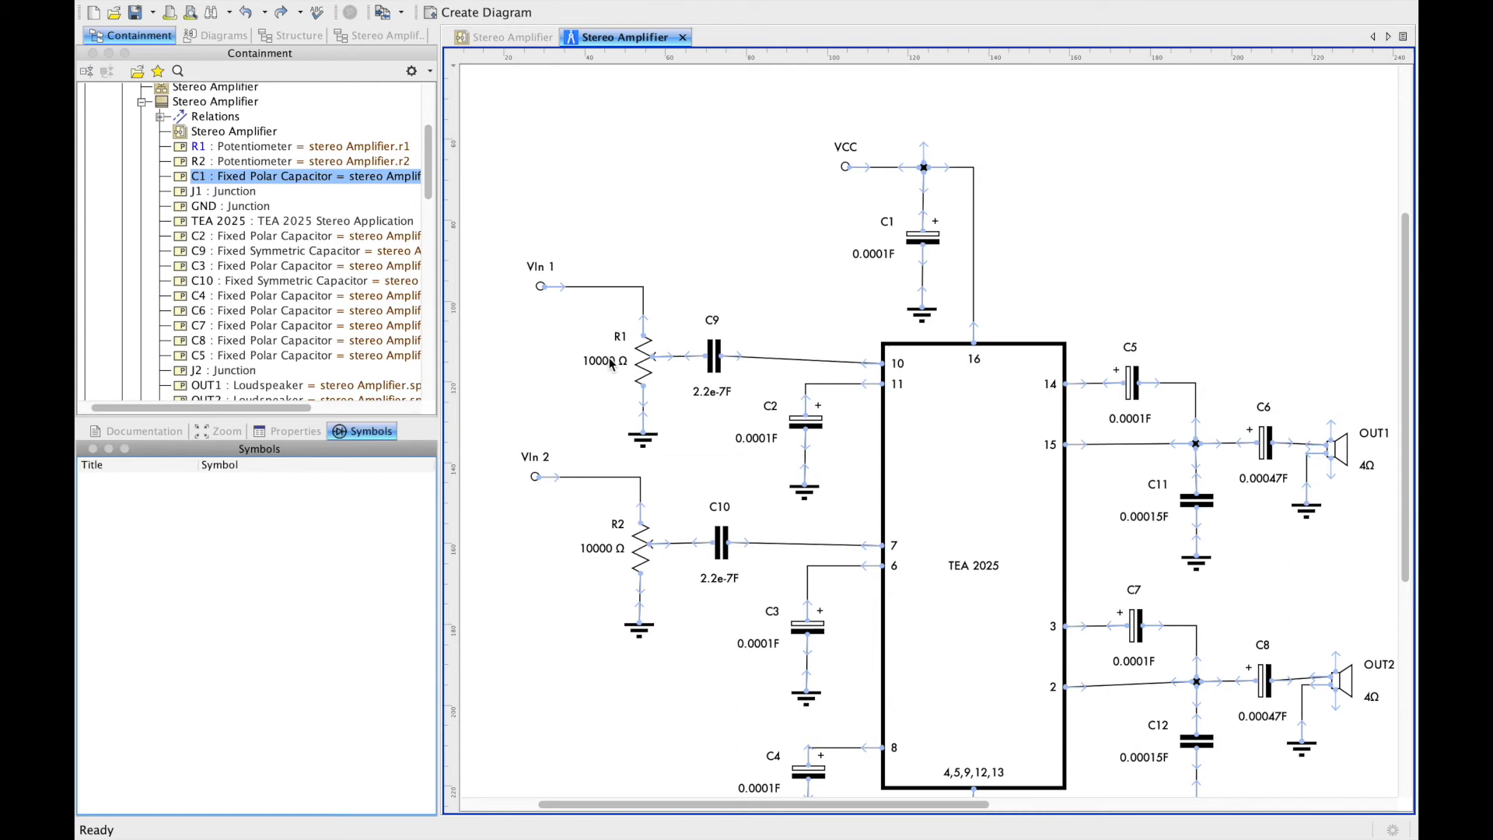
click(641, 362)
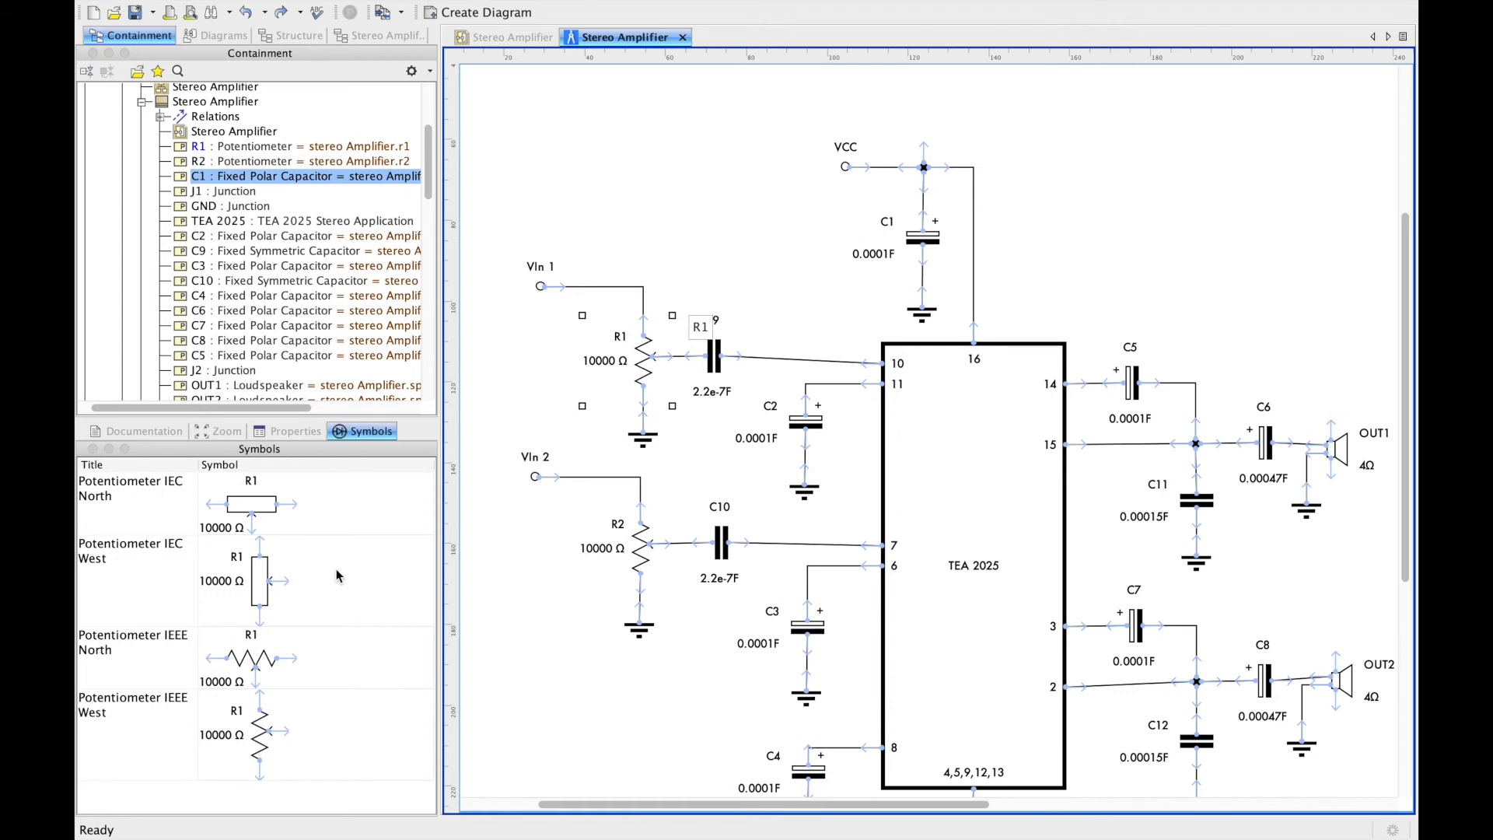
click(296, 432)
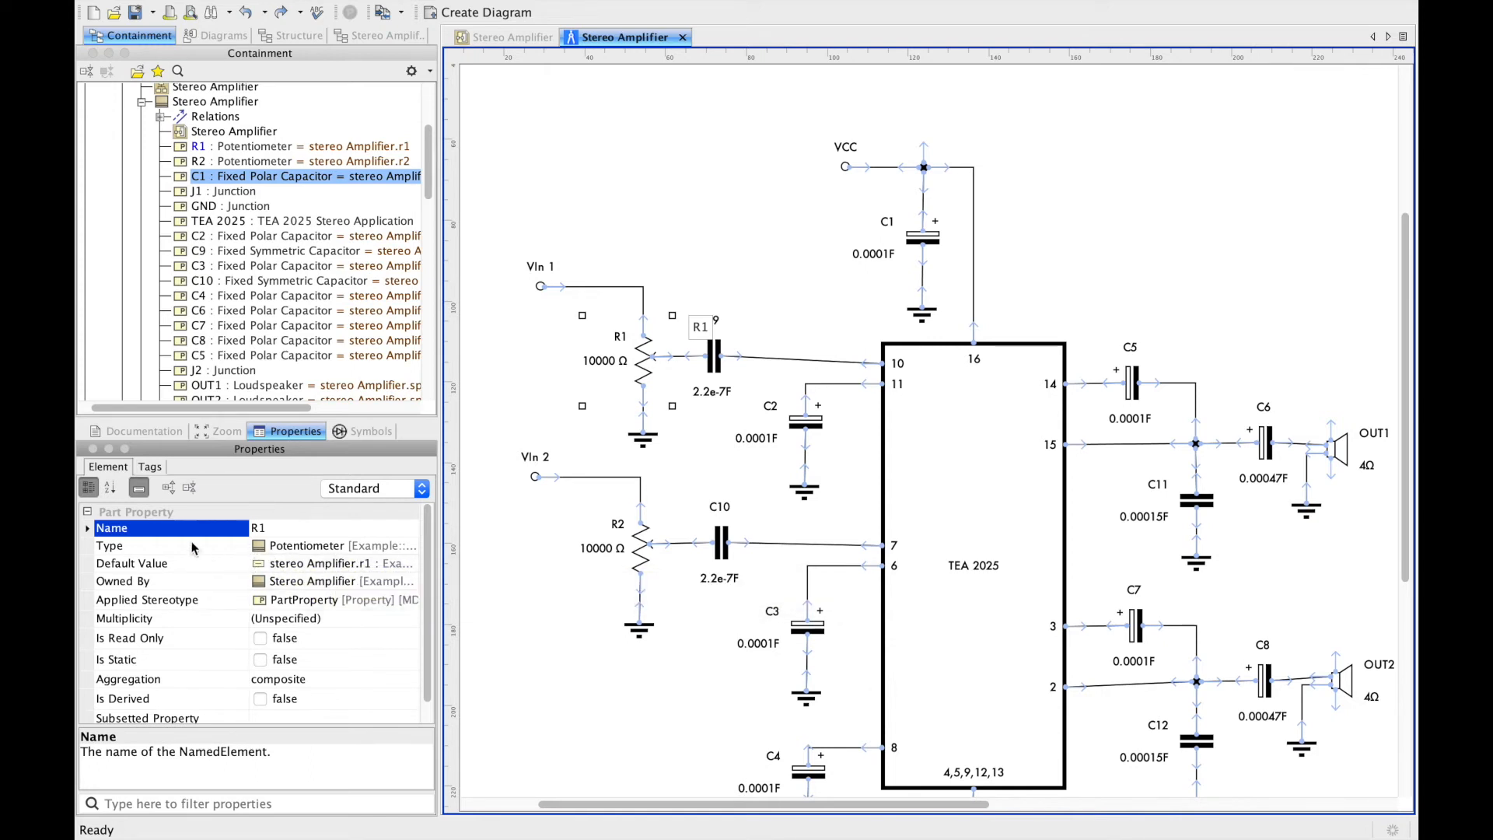
View the symbols available for potentiometer R1, capacitor C1, the VIn 1 conductor and the VIn 1 terminal
click(359, 432)
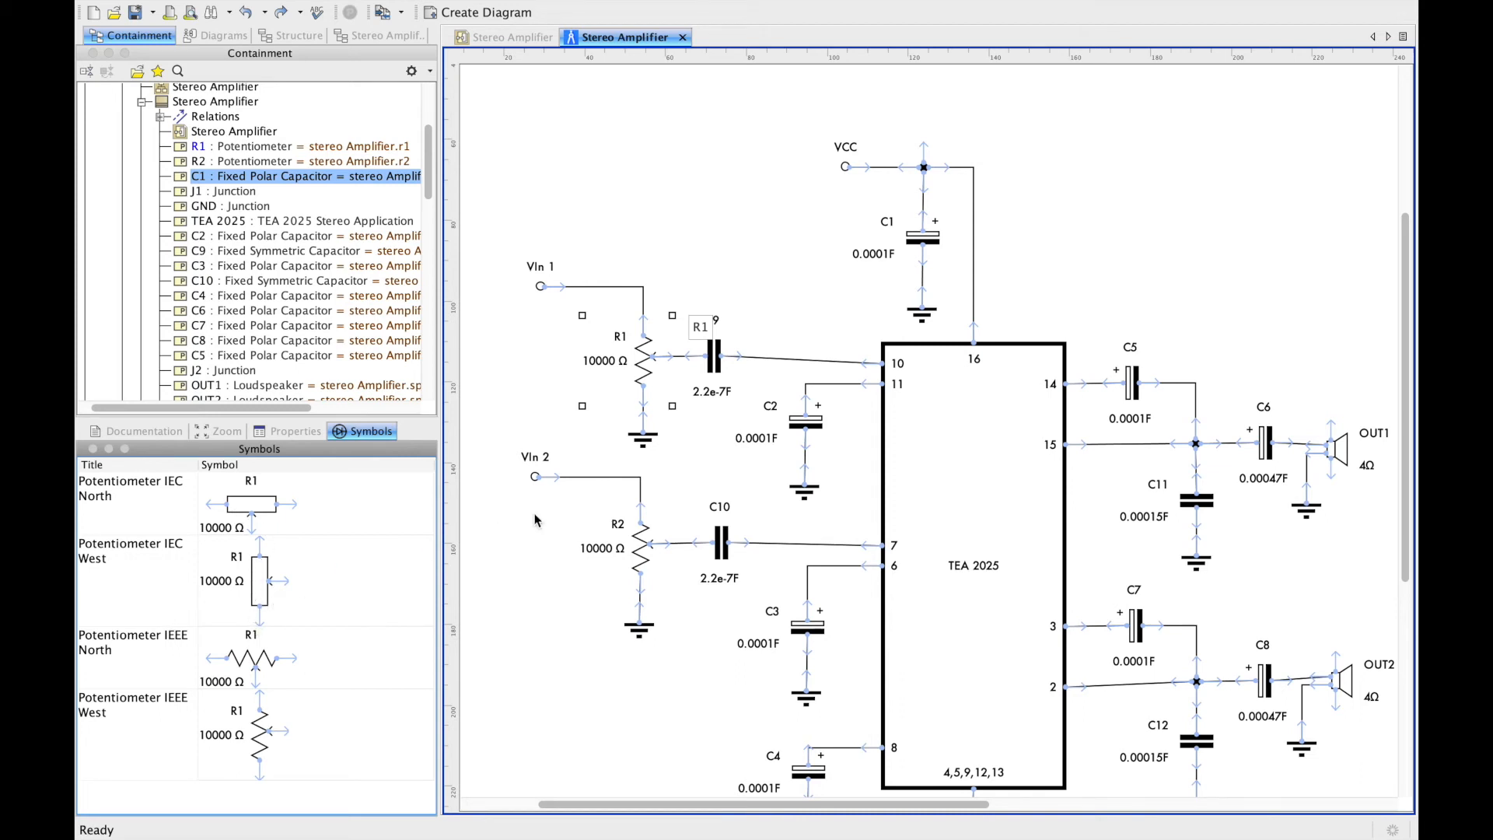
click(917, 239)
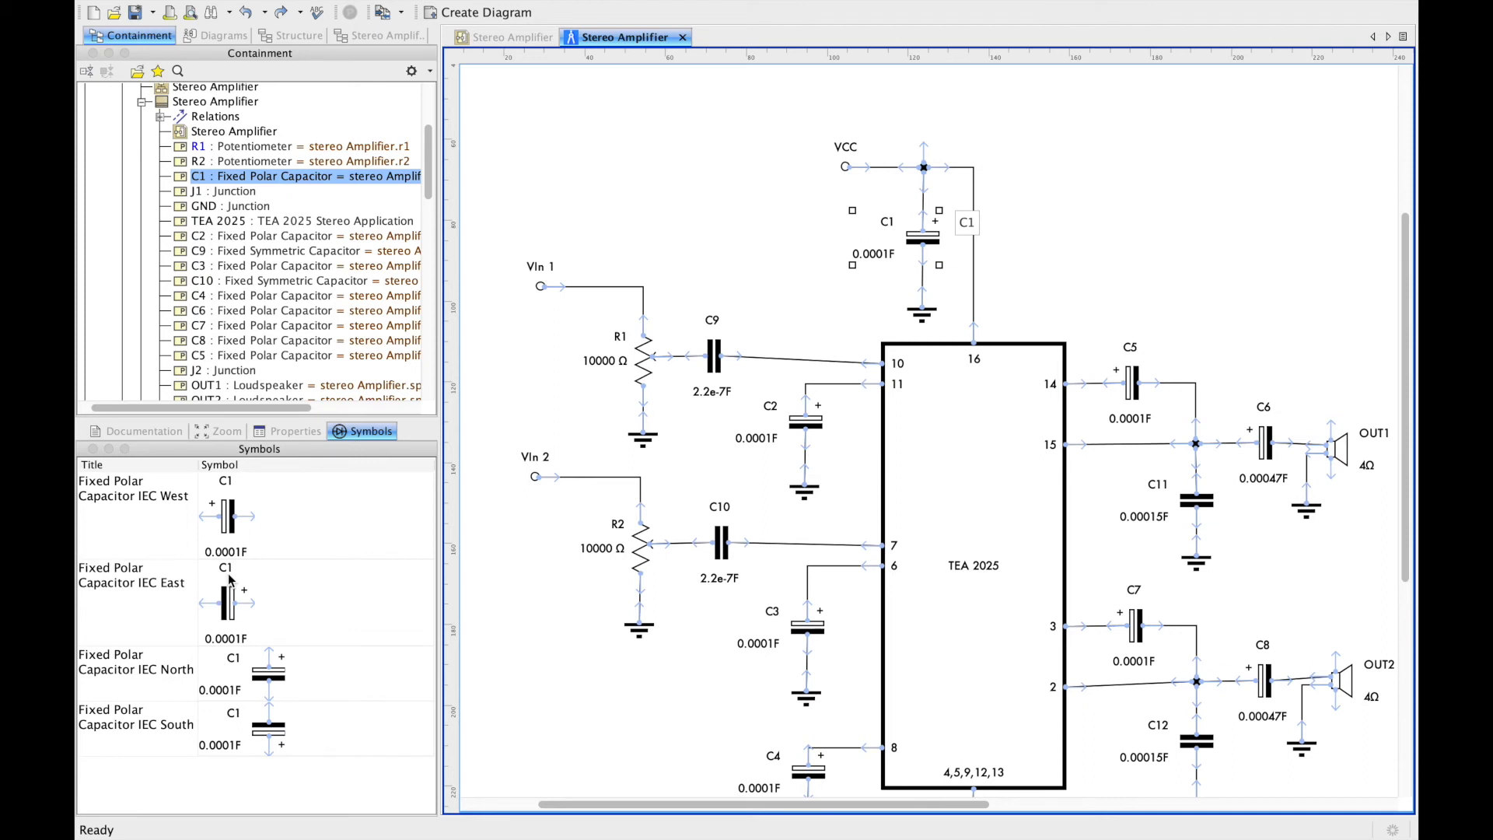
click(629, 287)
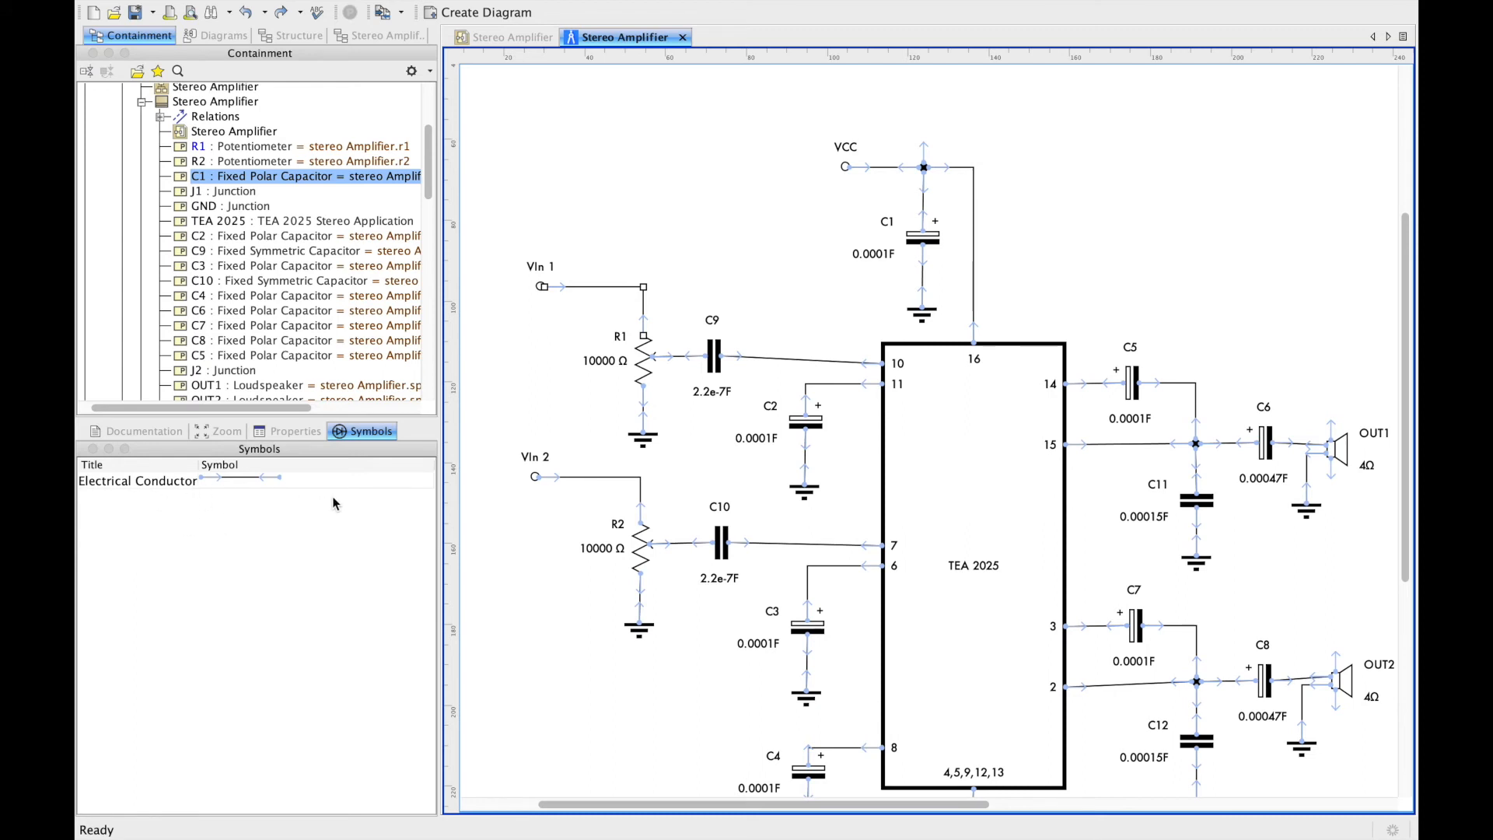
click(542, 268)
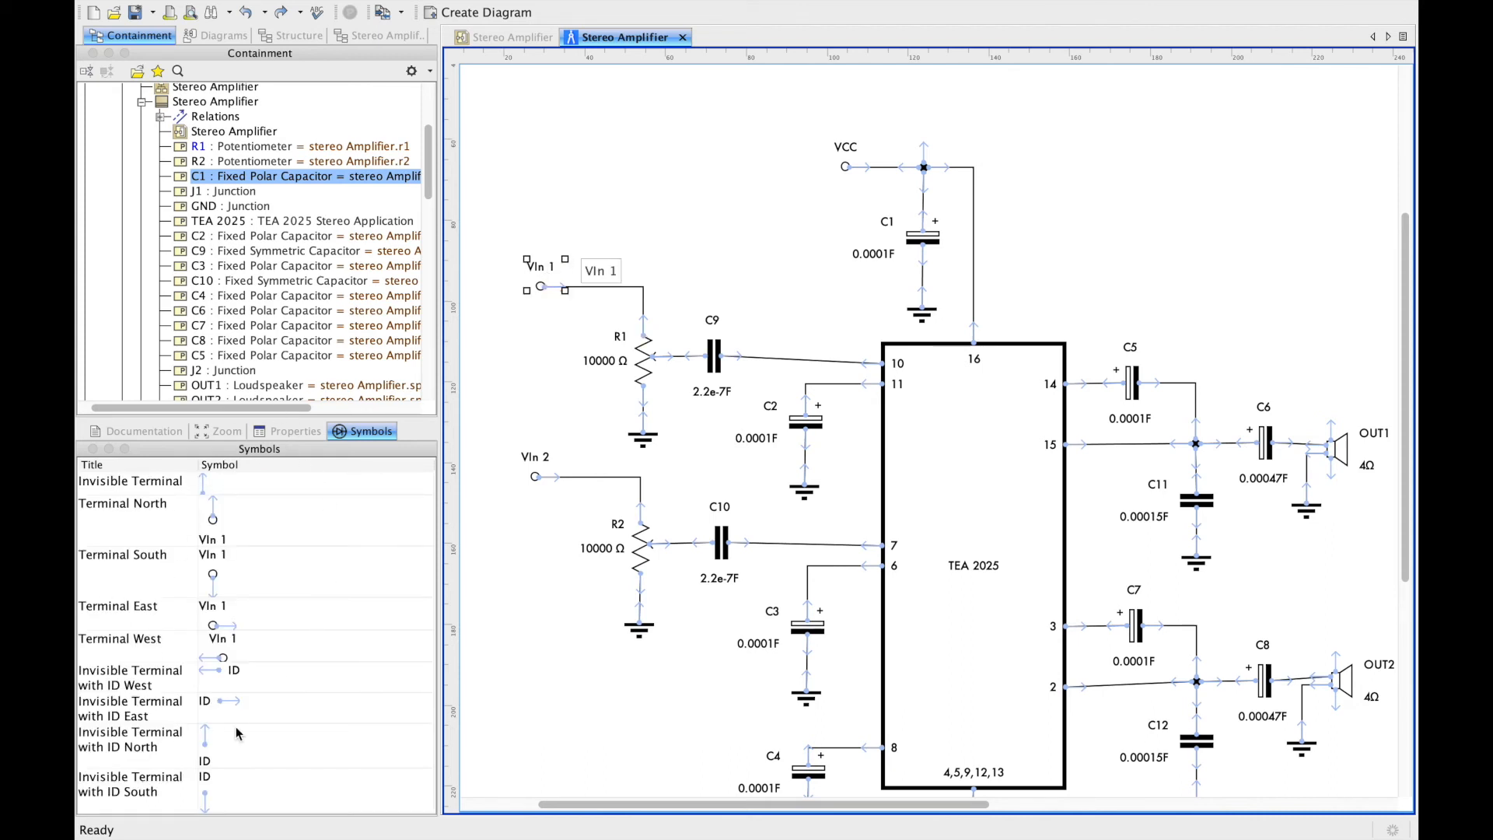
Place a second symbol for capacitor C1, Fixed Polar Capacitor IEC West, in the empty area above R1 in the schematic
click(589, 207)
click(197, 161)
click(198, 176)
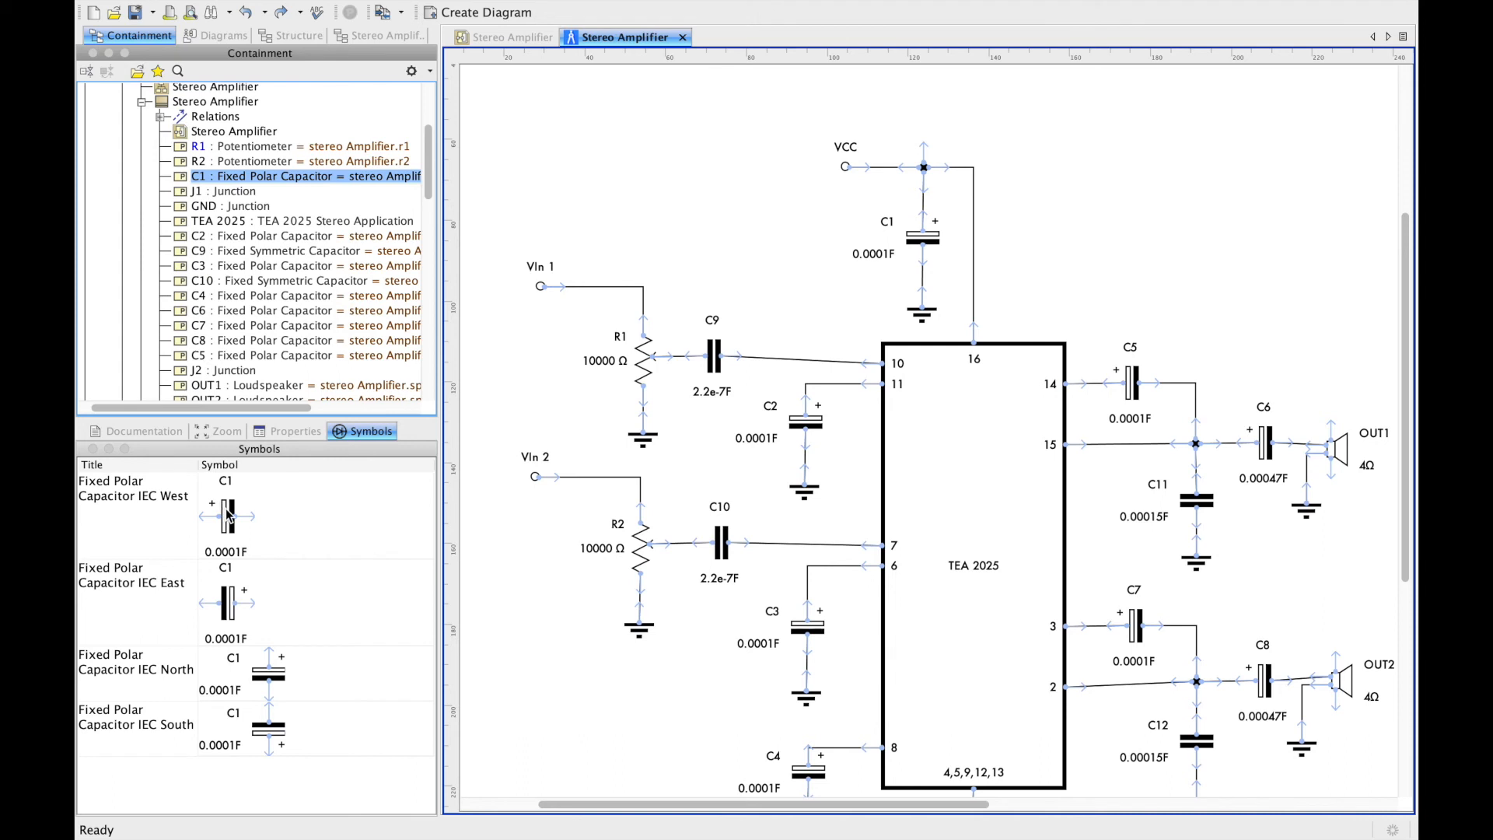
drag(226, 511, 631, 165)
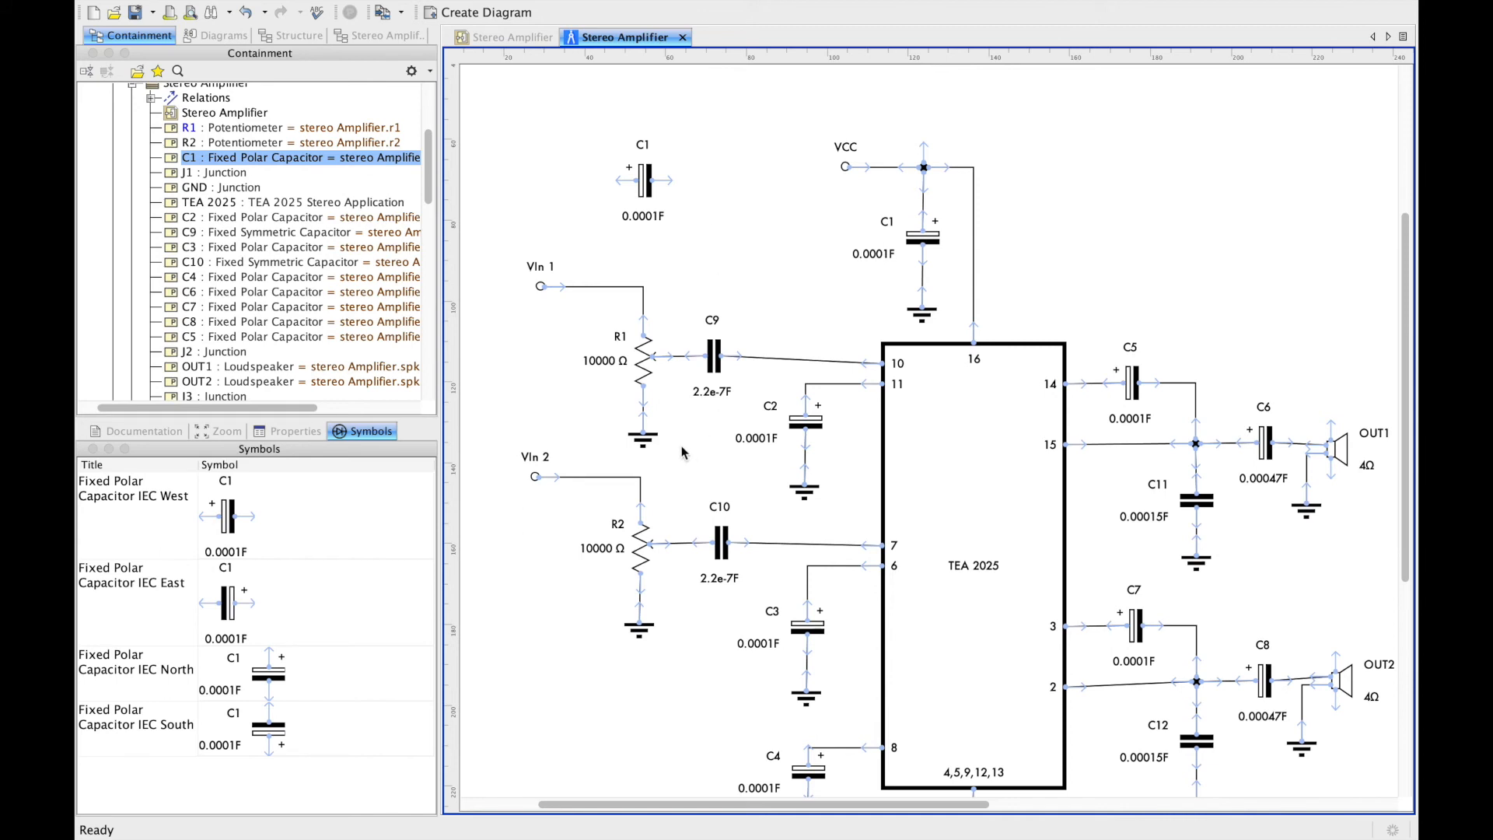
Compare the symbols available for the GND grounds beneath potentiometer R1 and capacitor C2
click(641, 450)
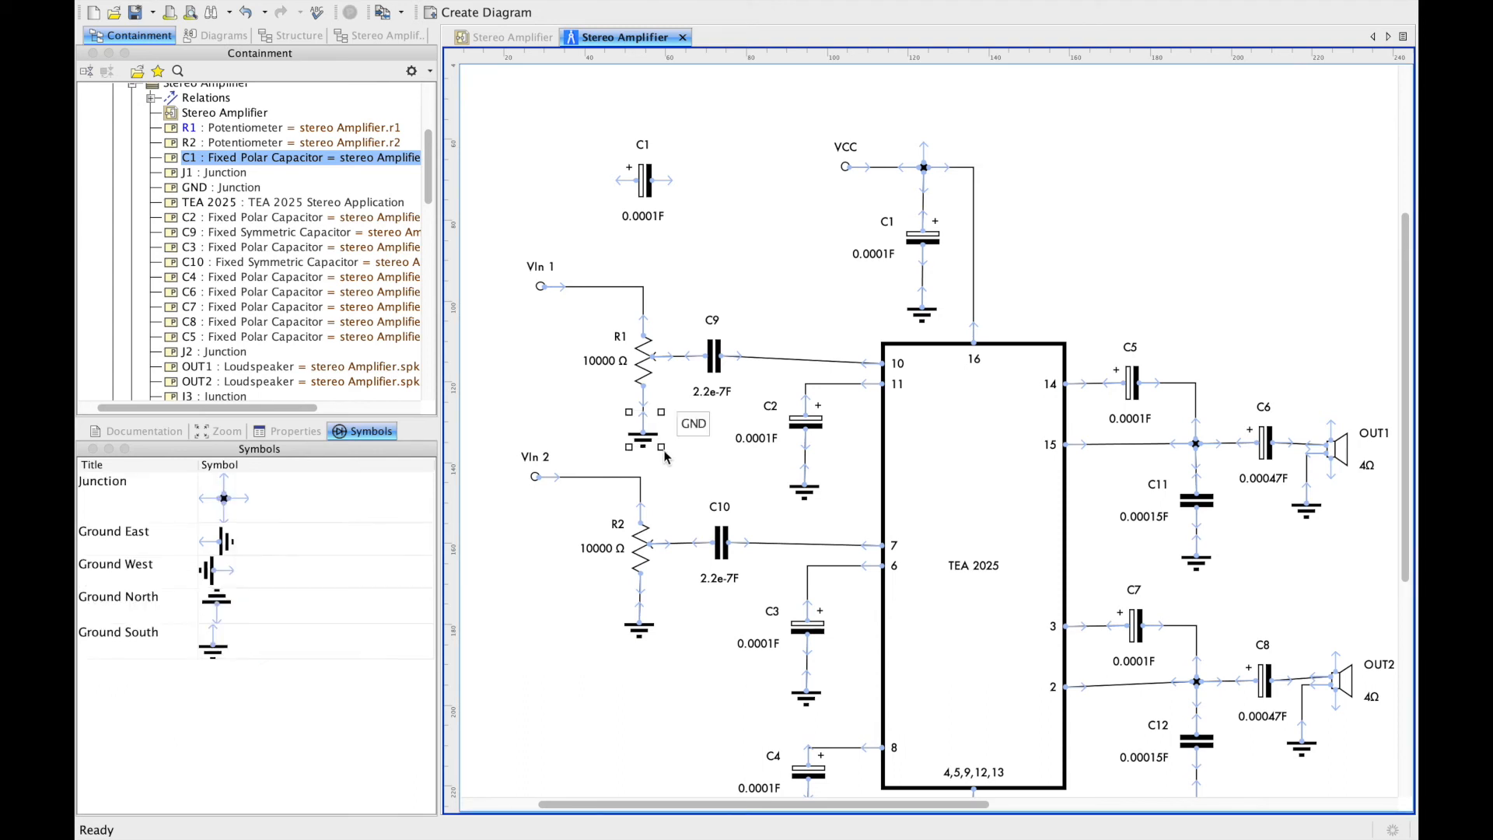
click(805, 504)
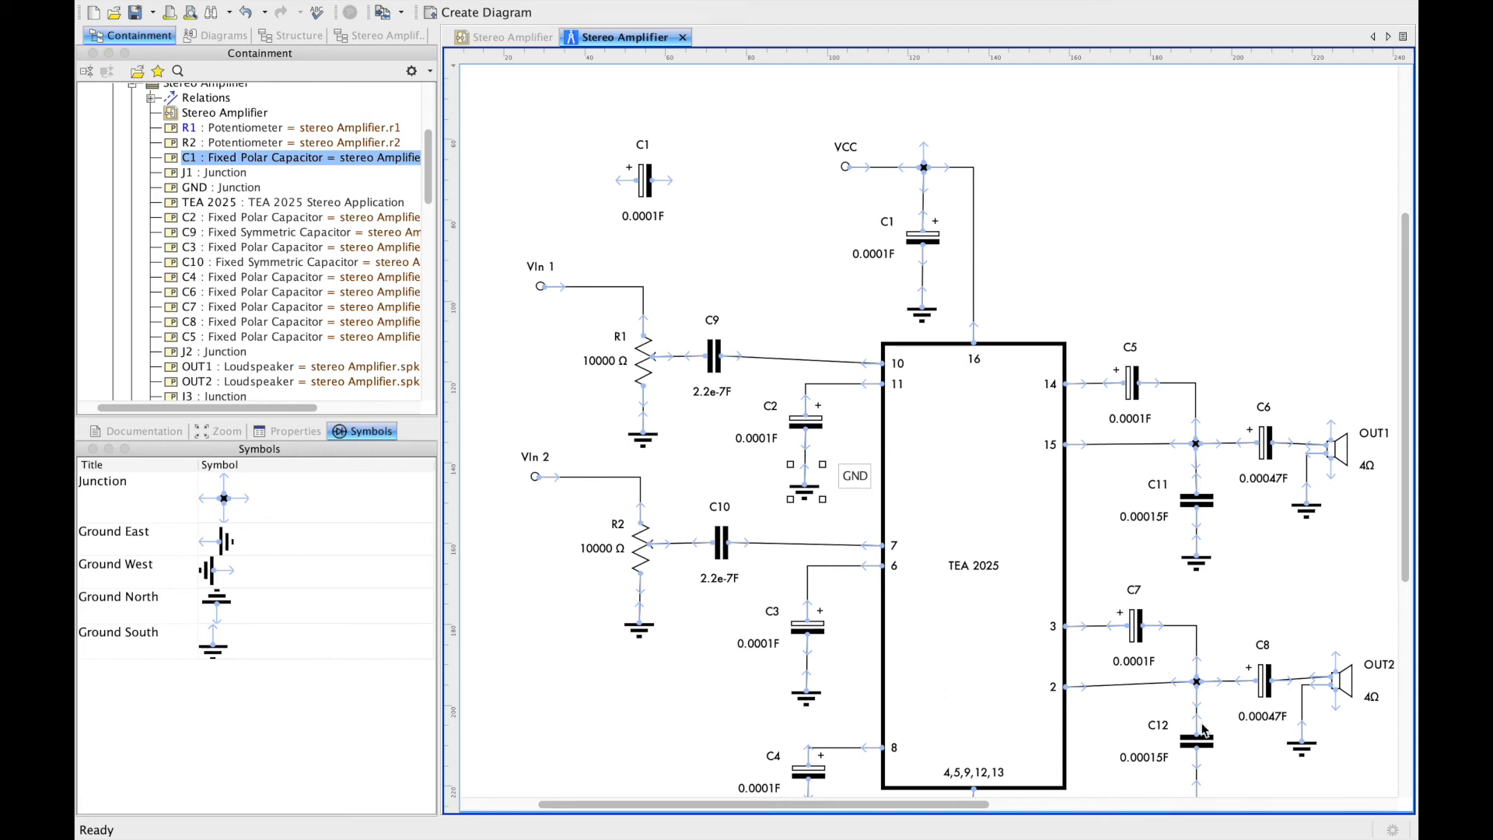
click(1205, 259)
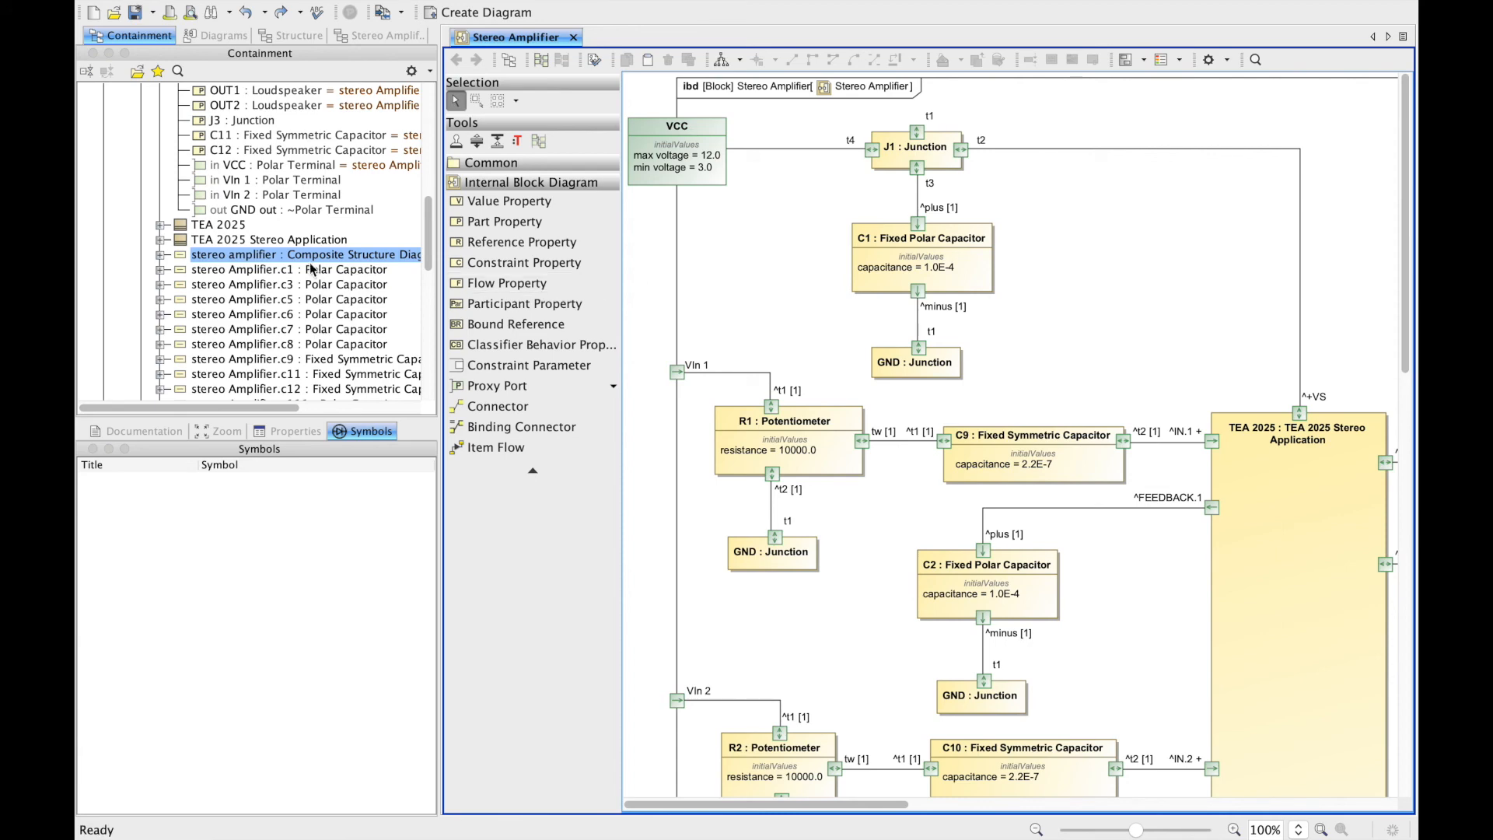
Open the empty Stereo Amplifier 2 schematic and arrange it side by side with the Stereo Amplifier internal block diagram
scroll(315, 272, down, 8)
scroll(311, 268, down, 5)
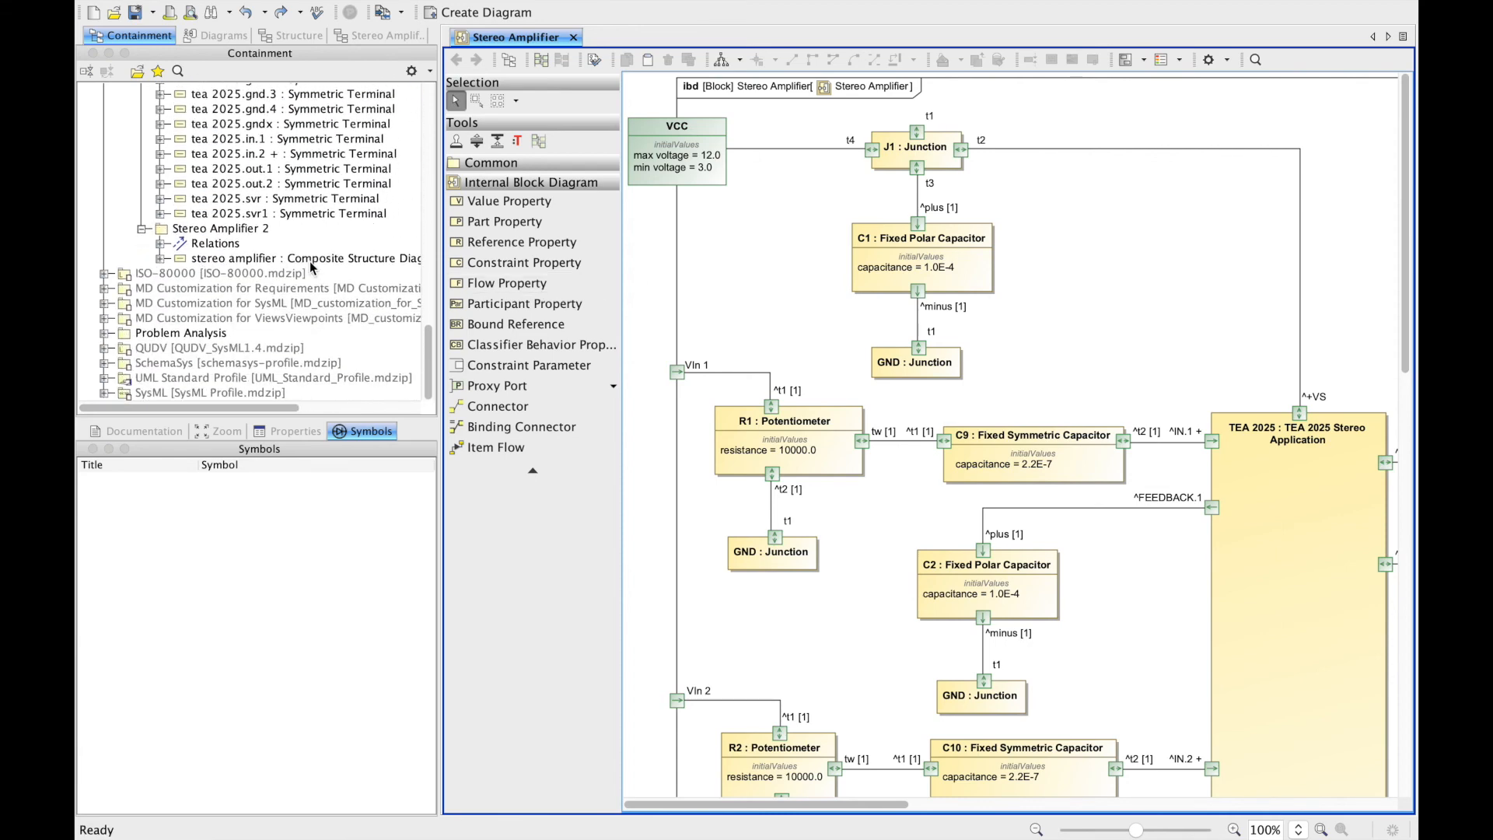
double_click(239, 260)
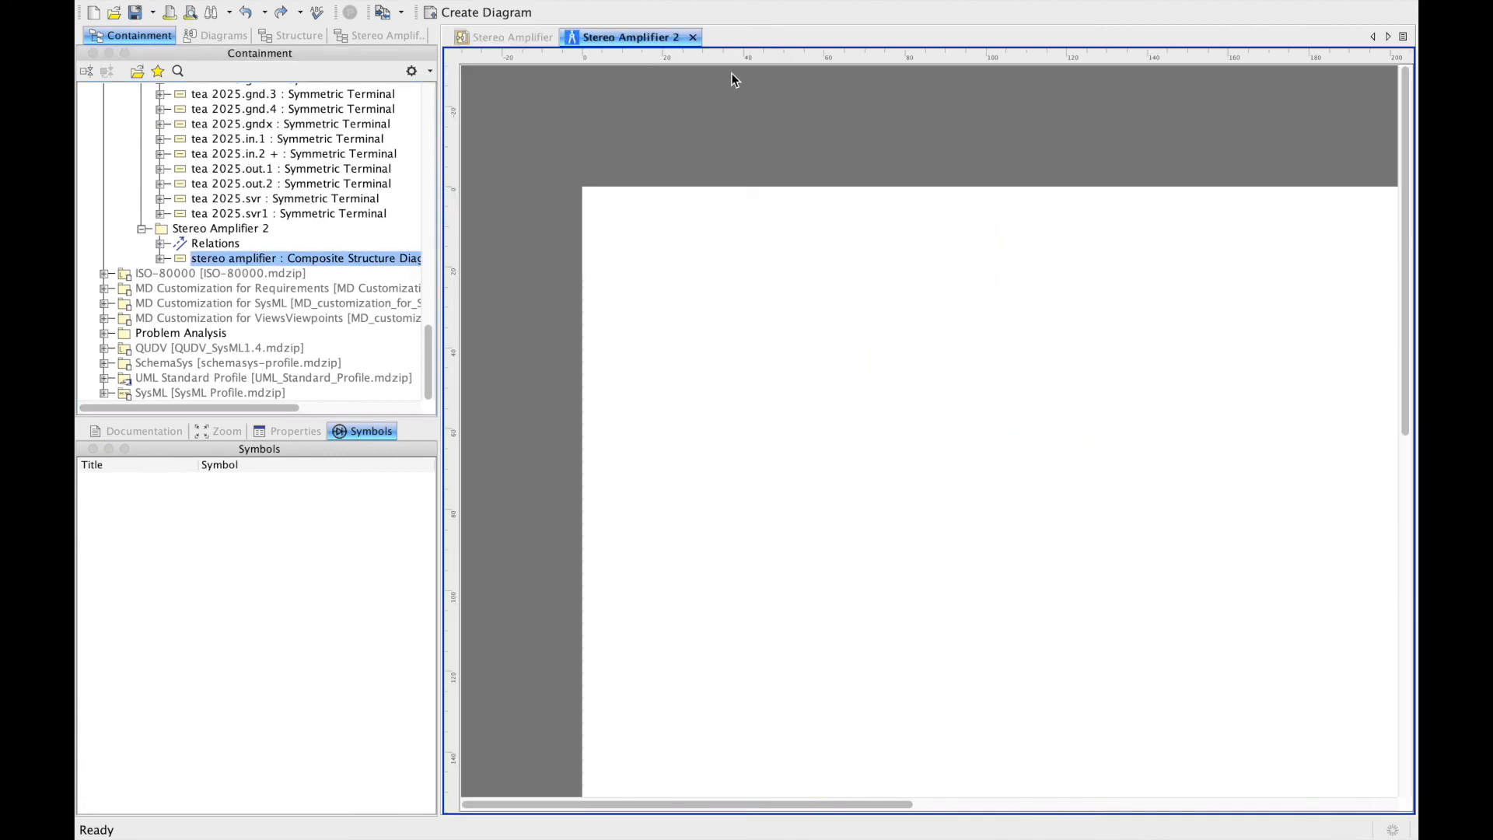
drag(652, 38, 1406, 219)
drag(1162, 242, 1004, 293)
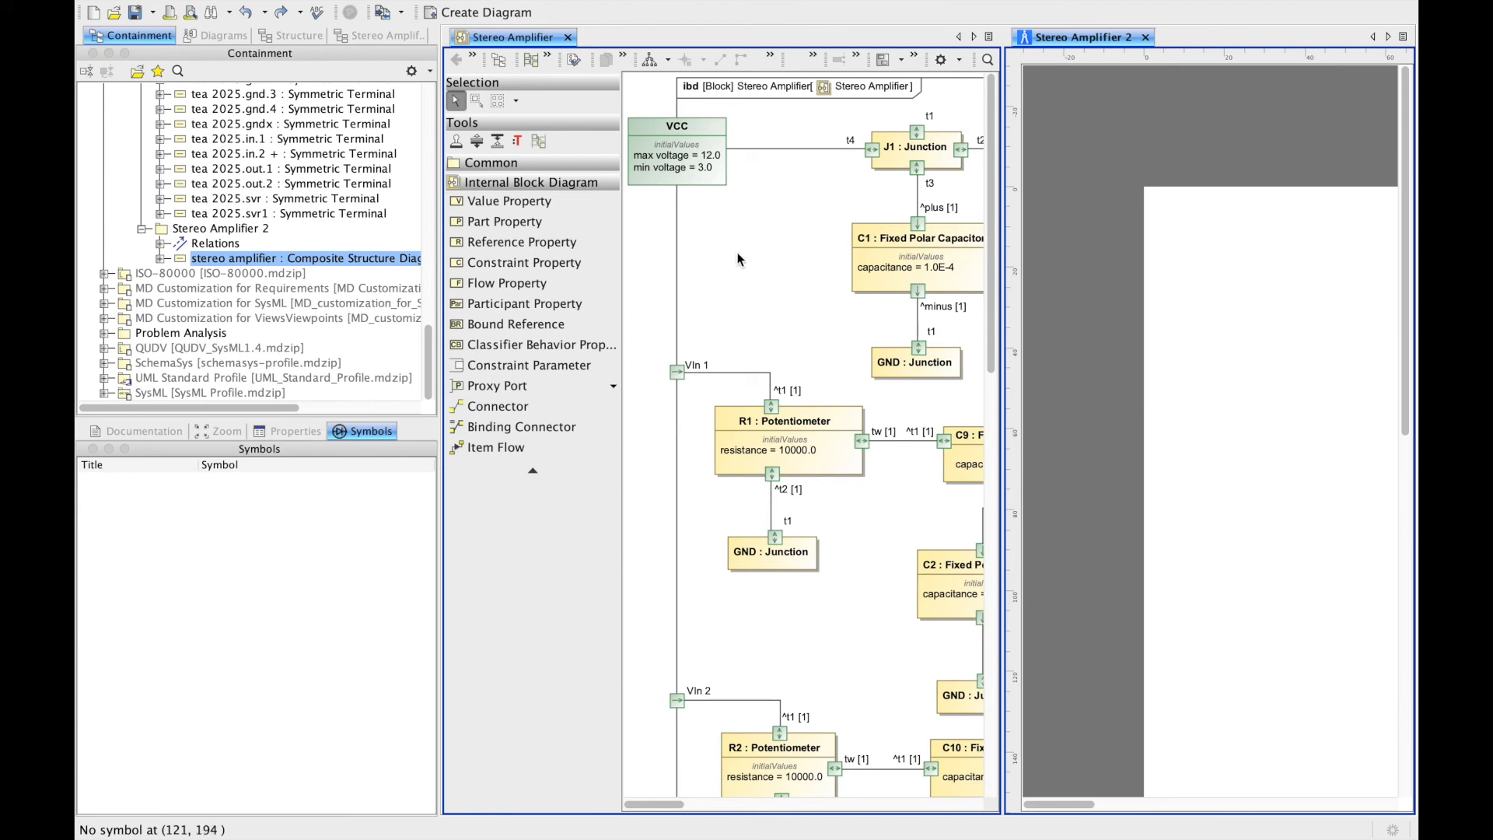
Place VCC as a Terminal East symbol and J1 as a Junction symbol beside it in the Stereo Amplifier 2 schematic
click(692, 134)
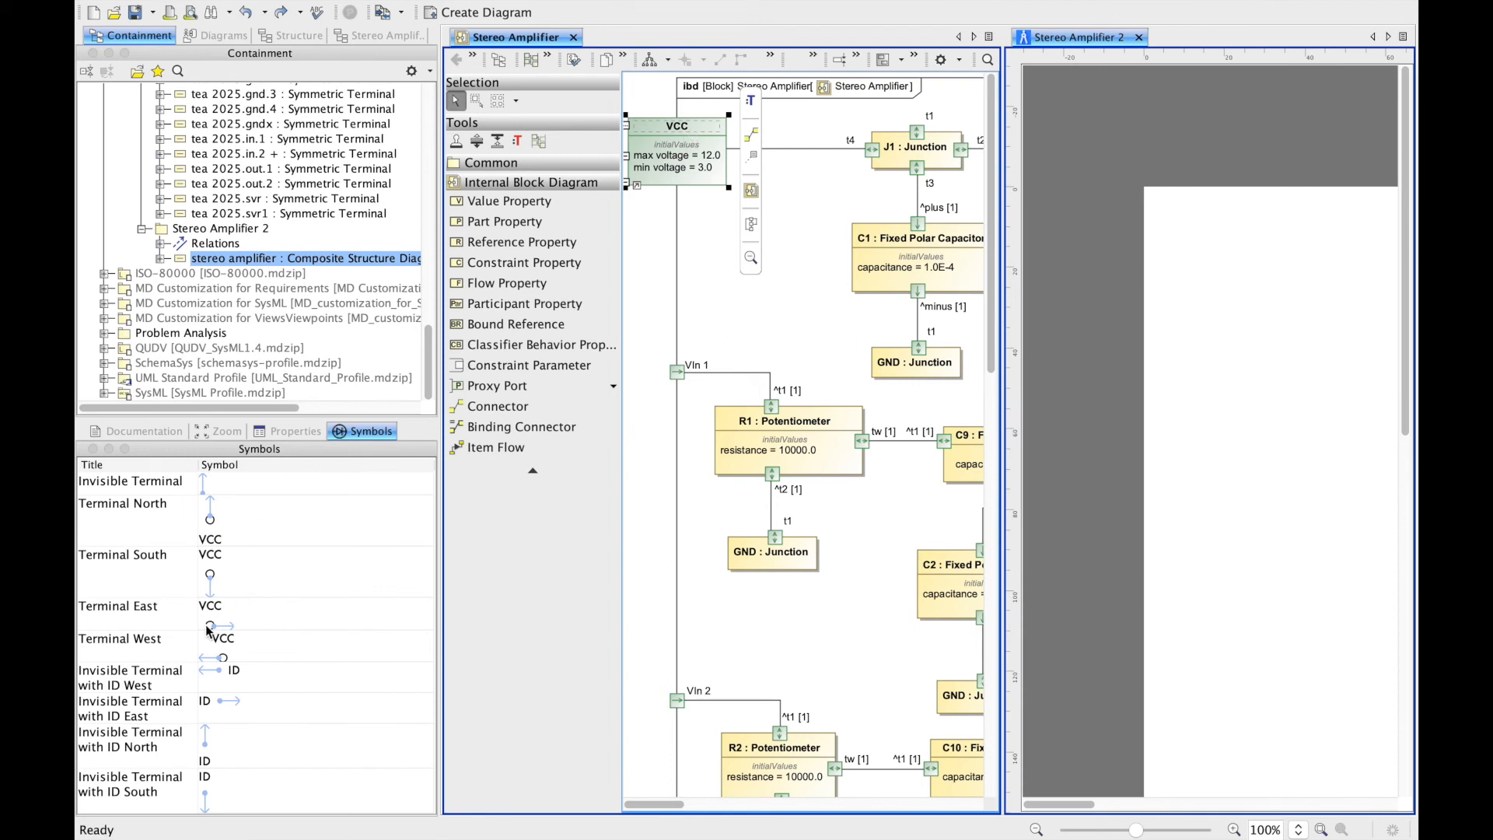
drag(210, 616, 1173, 269)
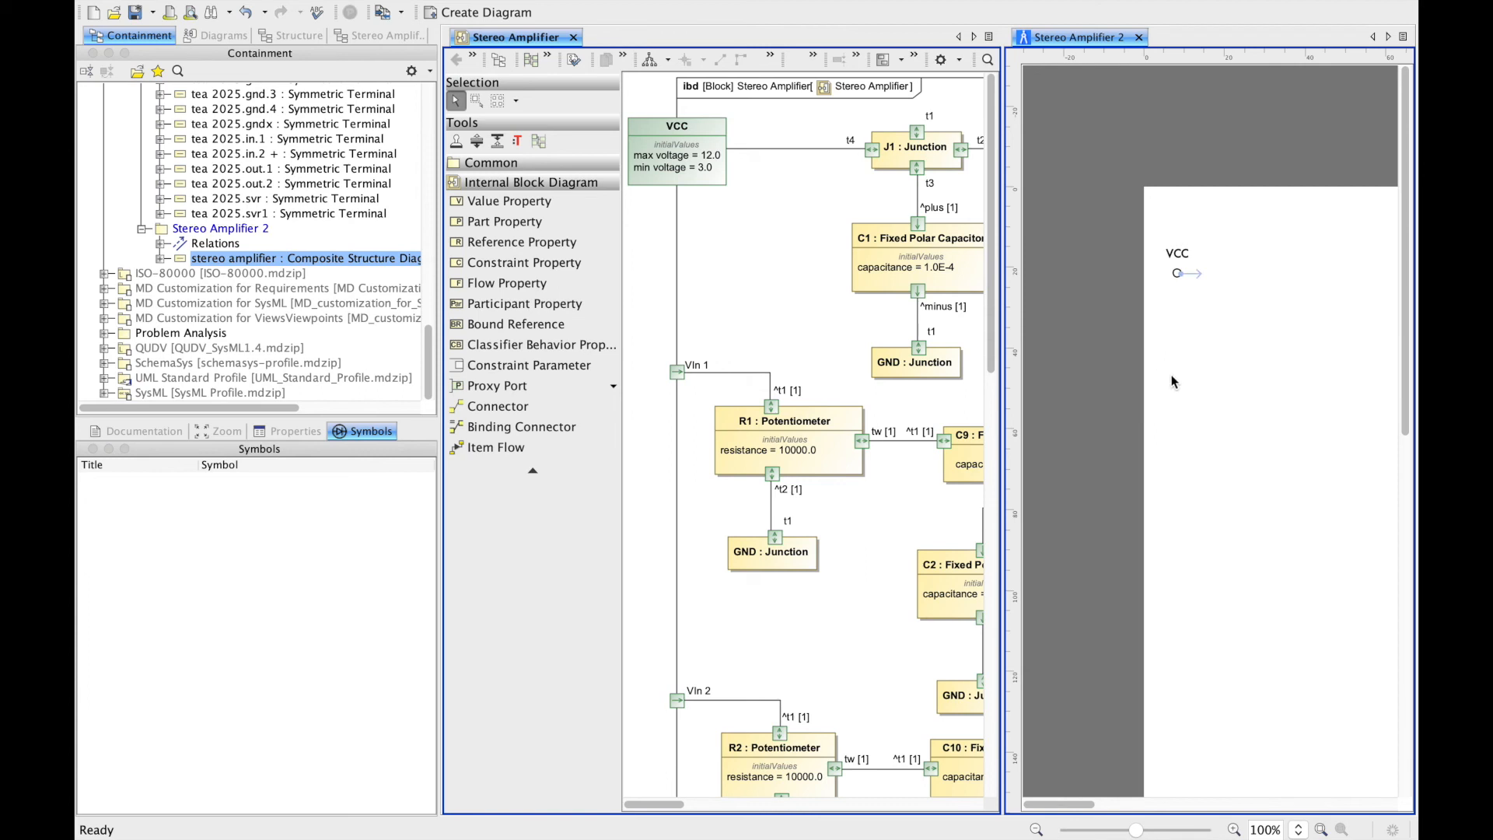
click(901, 158)
drag(249, 517, 1260, 276)
Add C1 as Fixed Polar Capacitor IEC North and GND as Ground South below J1, aligning C1 vertically with the junction
click(903, 241)
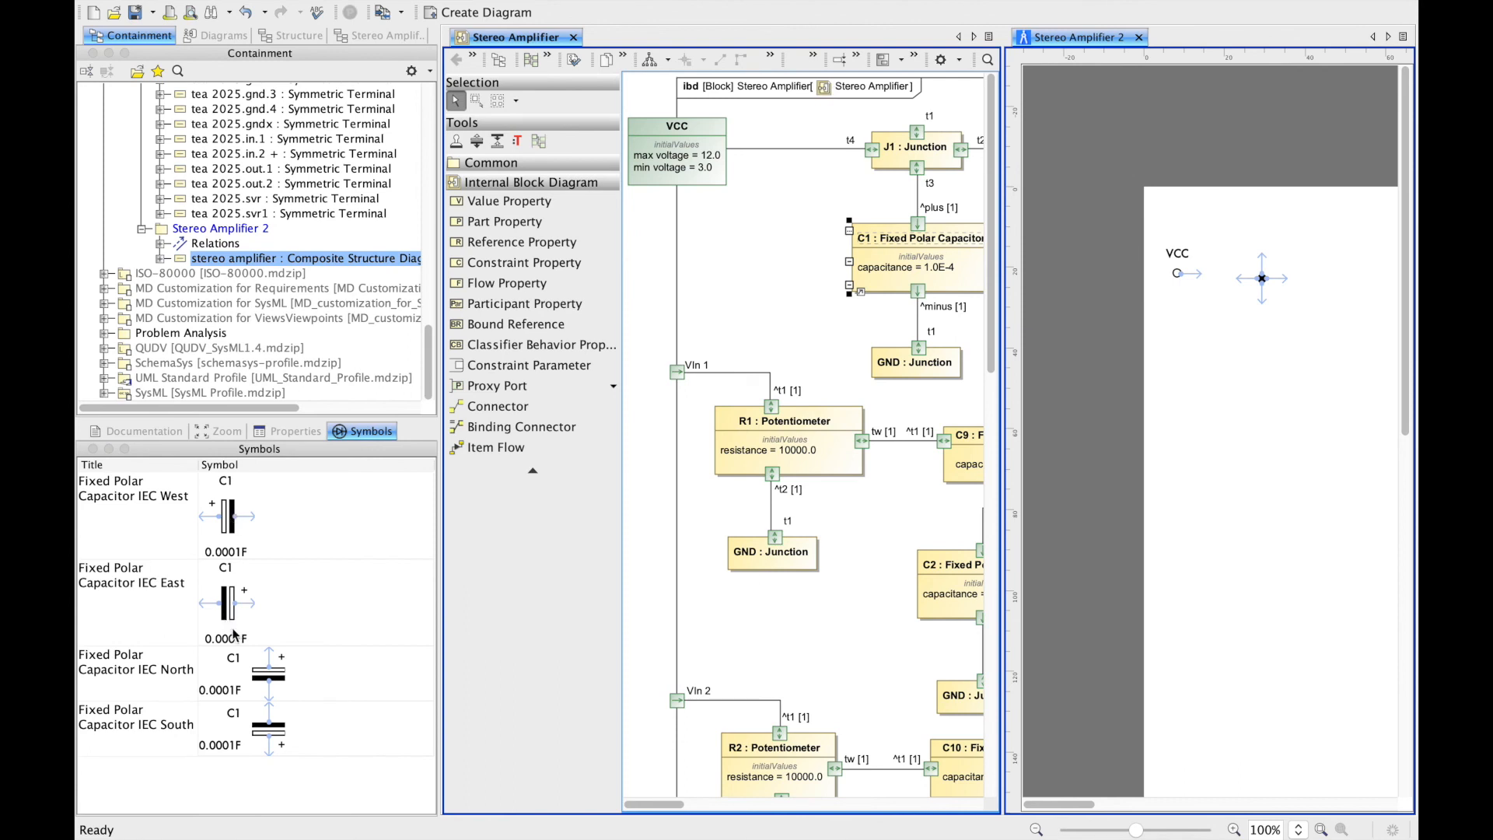
drag(276, 676, 1266, 350)
click(915, 363)
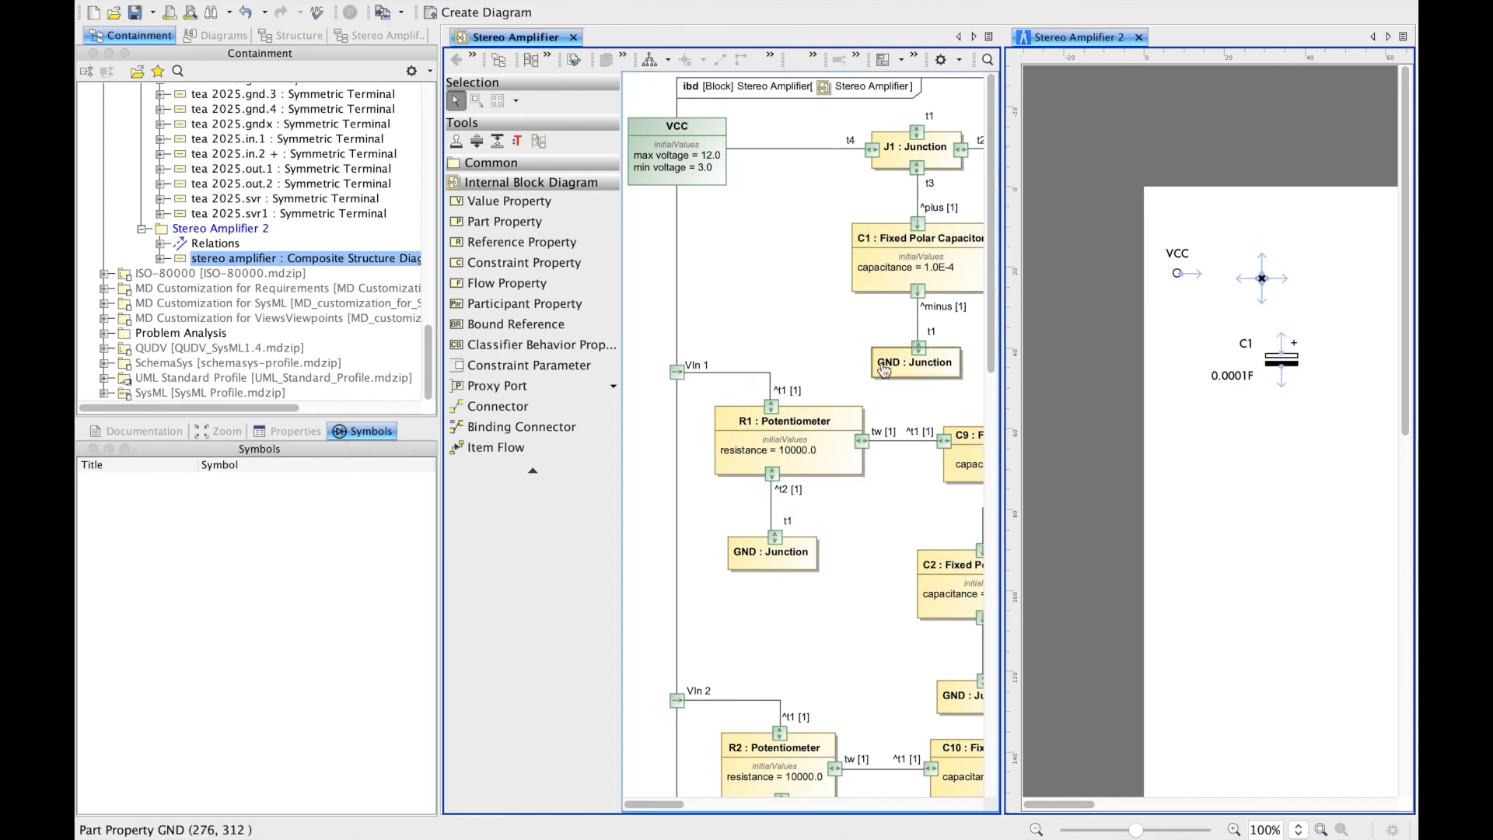
drag(215, 652, 1267, 426)
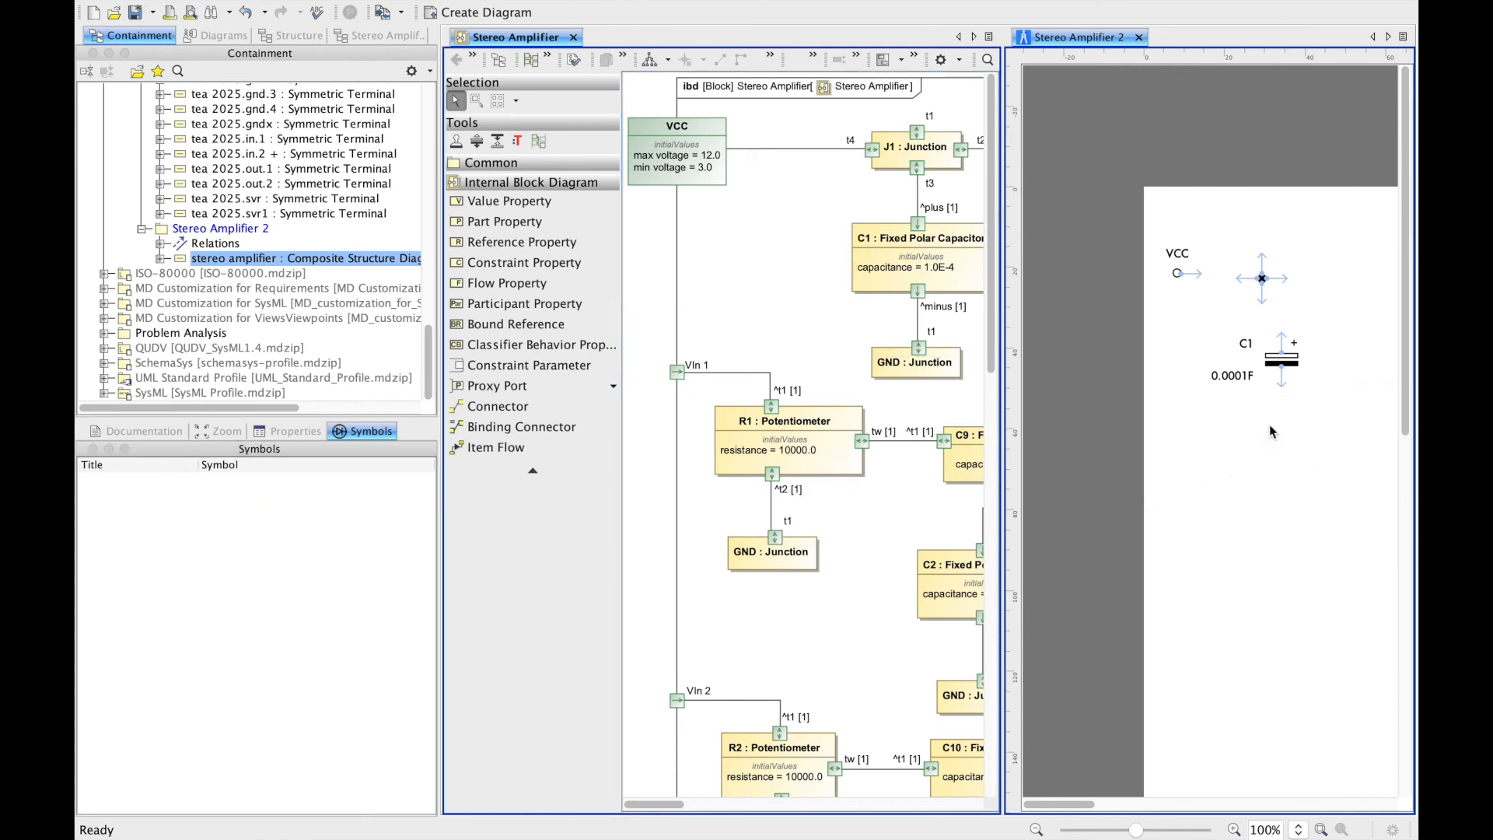
drag(1295, 366, 1275, 359)
Connect VCC to J1's t4, J1's t3 to C1's plus terminal, and C1's minus terminal to GND's t1
click(1199, 274)
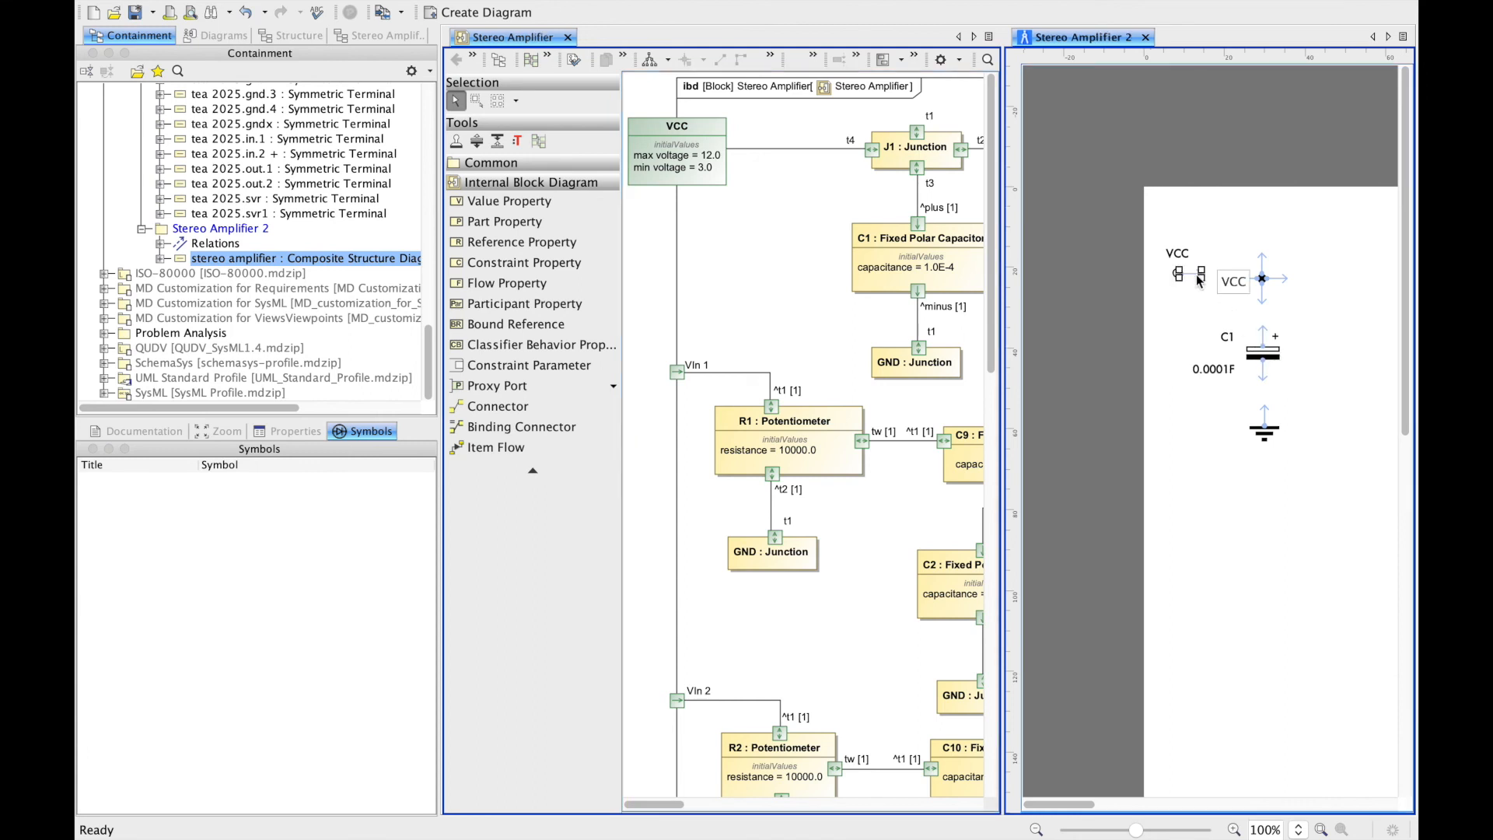
click(1242, 278)
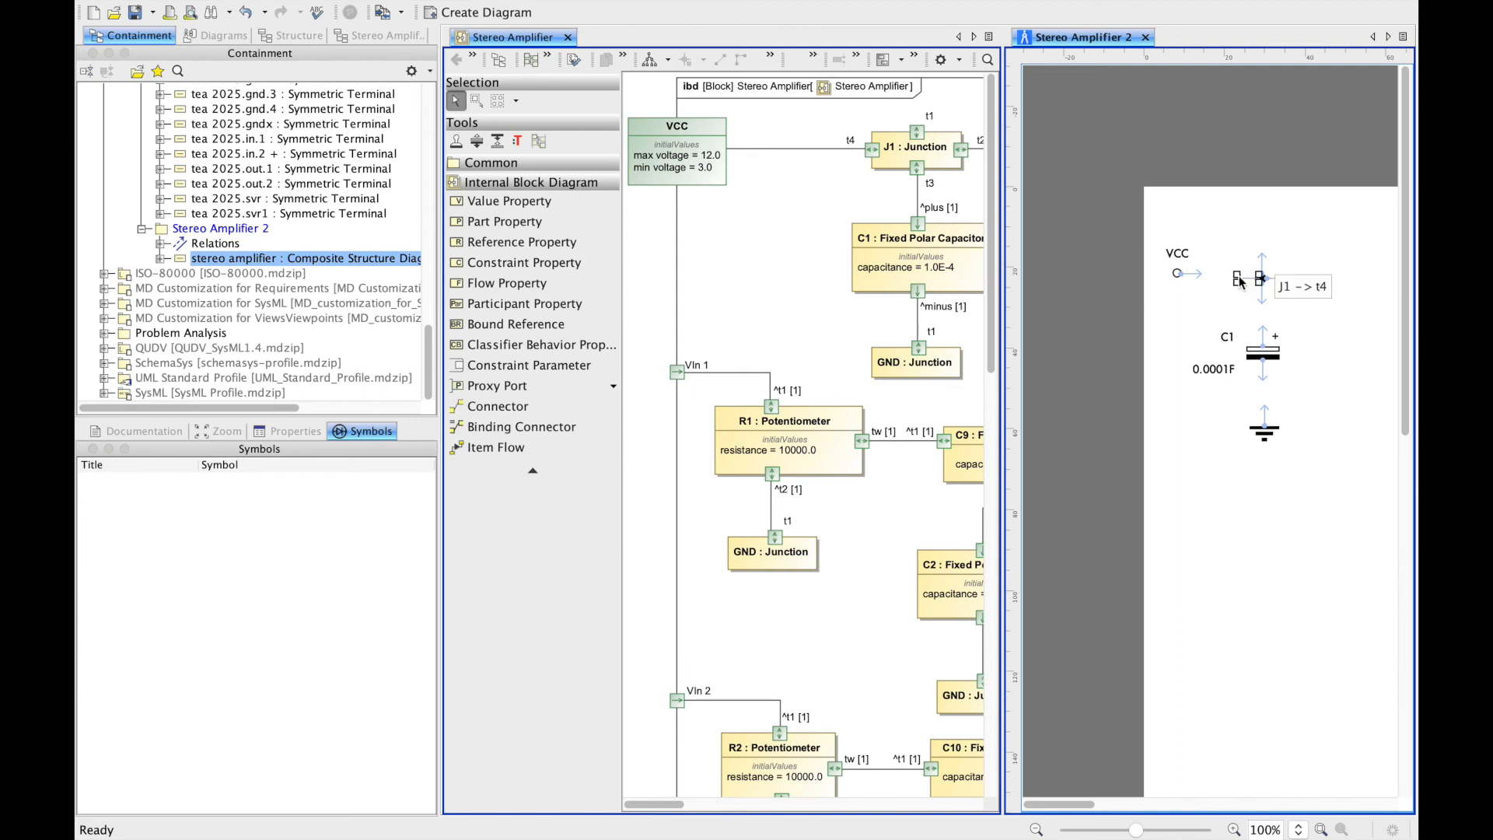
click(1195, 278)
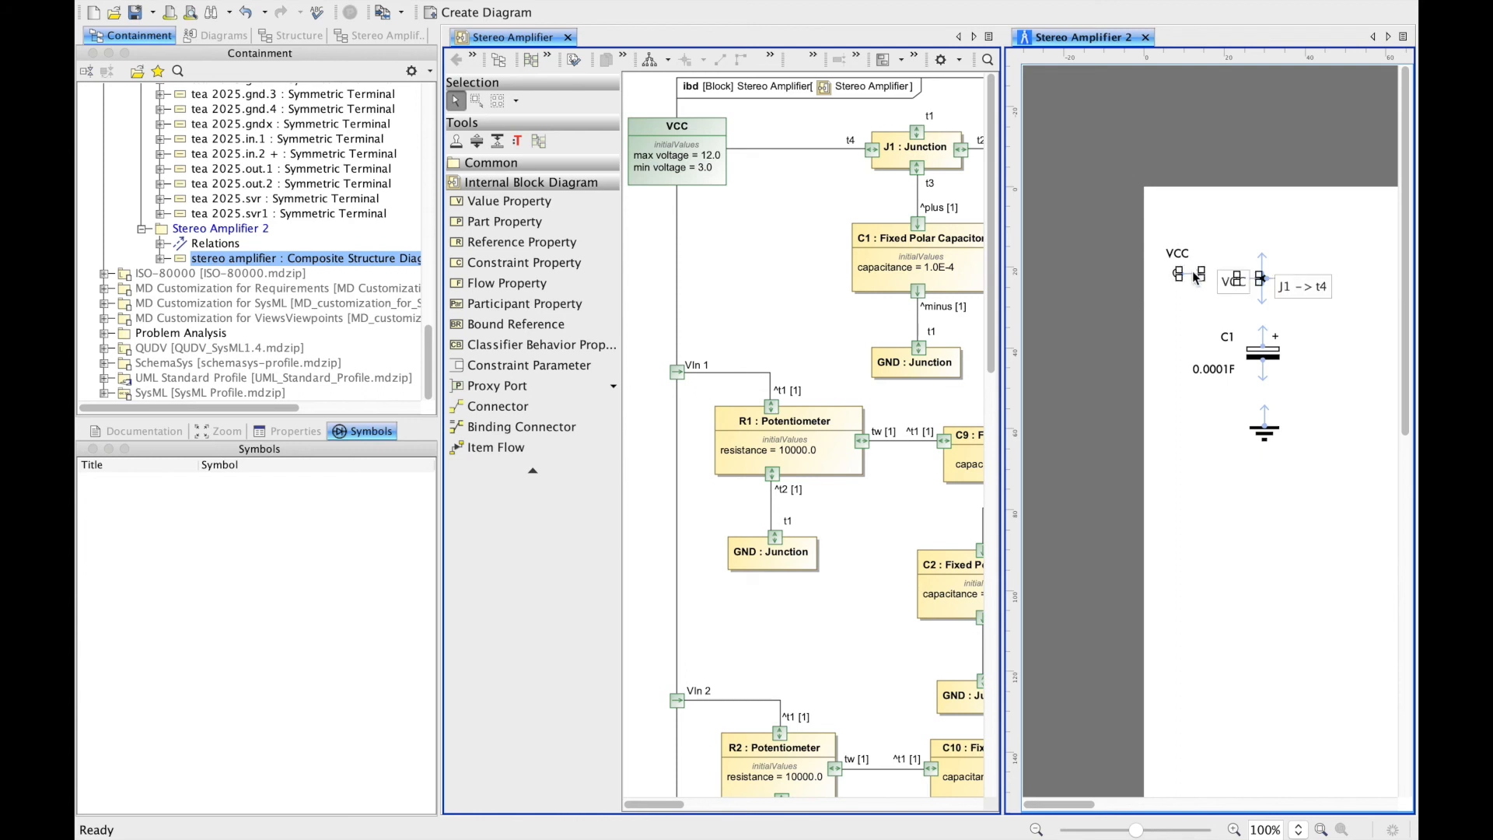
click(1264, 298)
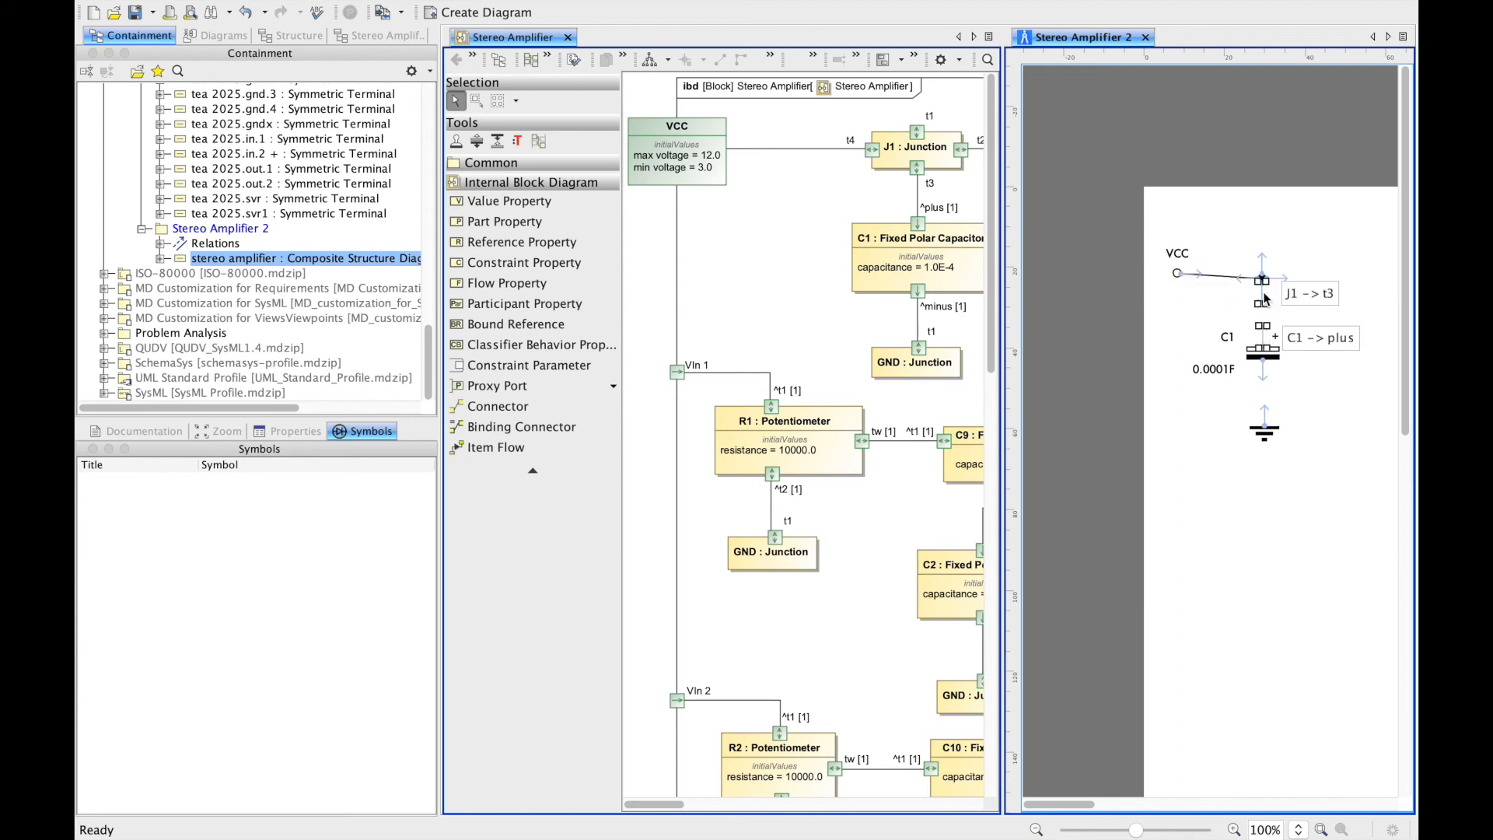
click(1263, 385)
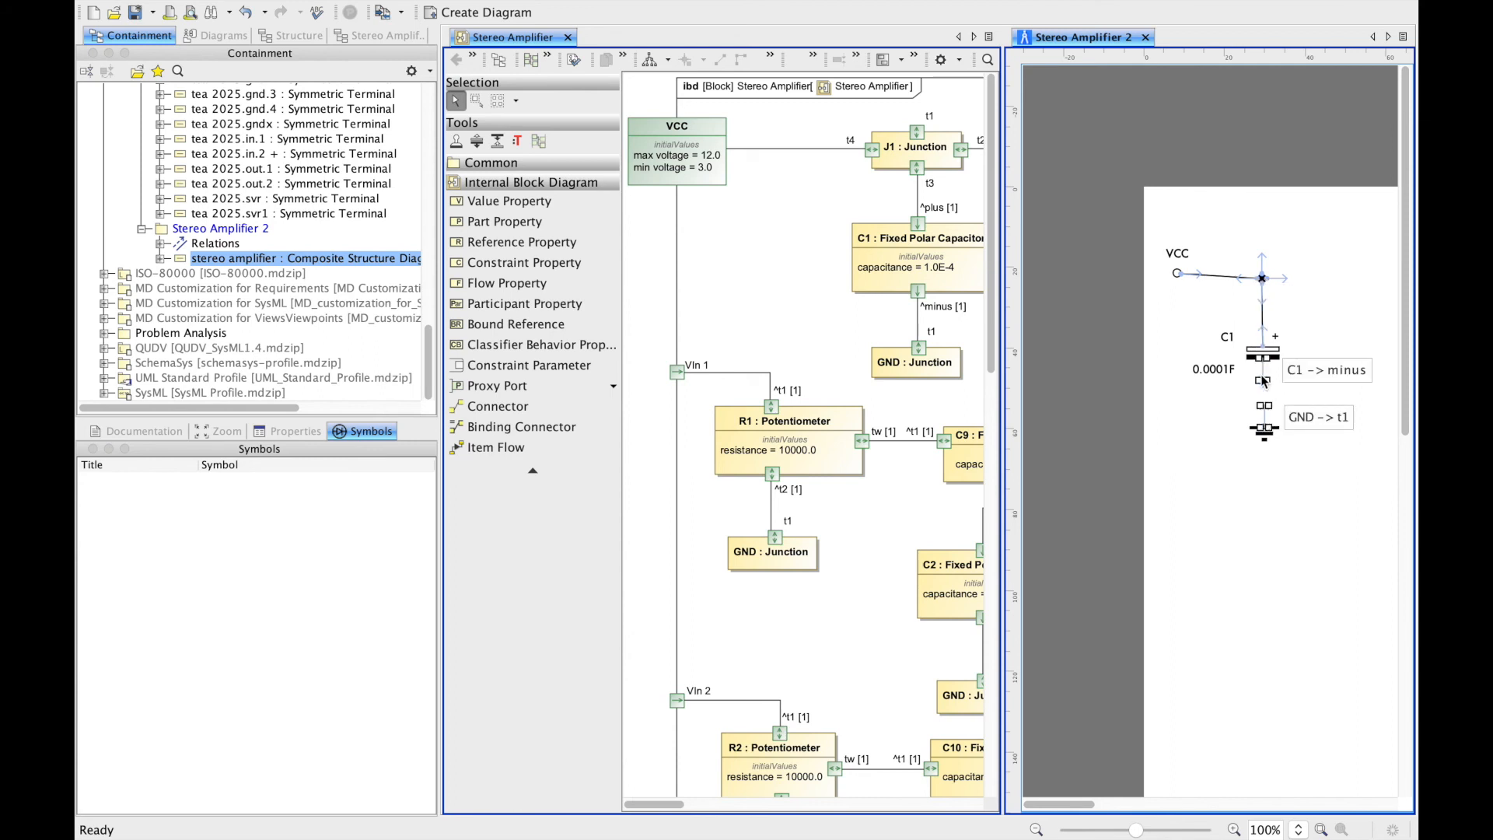
key(c)
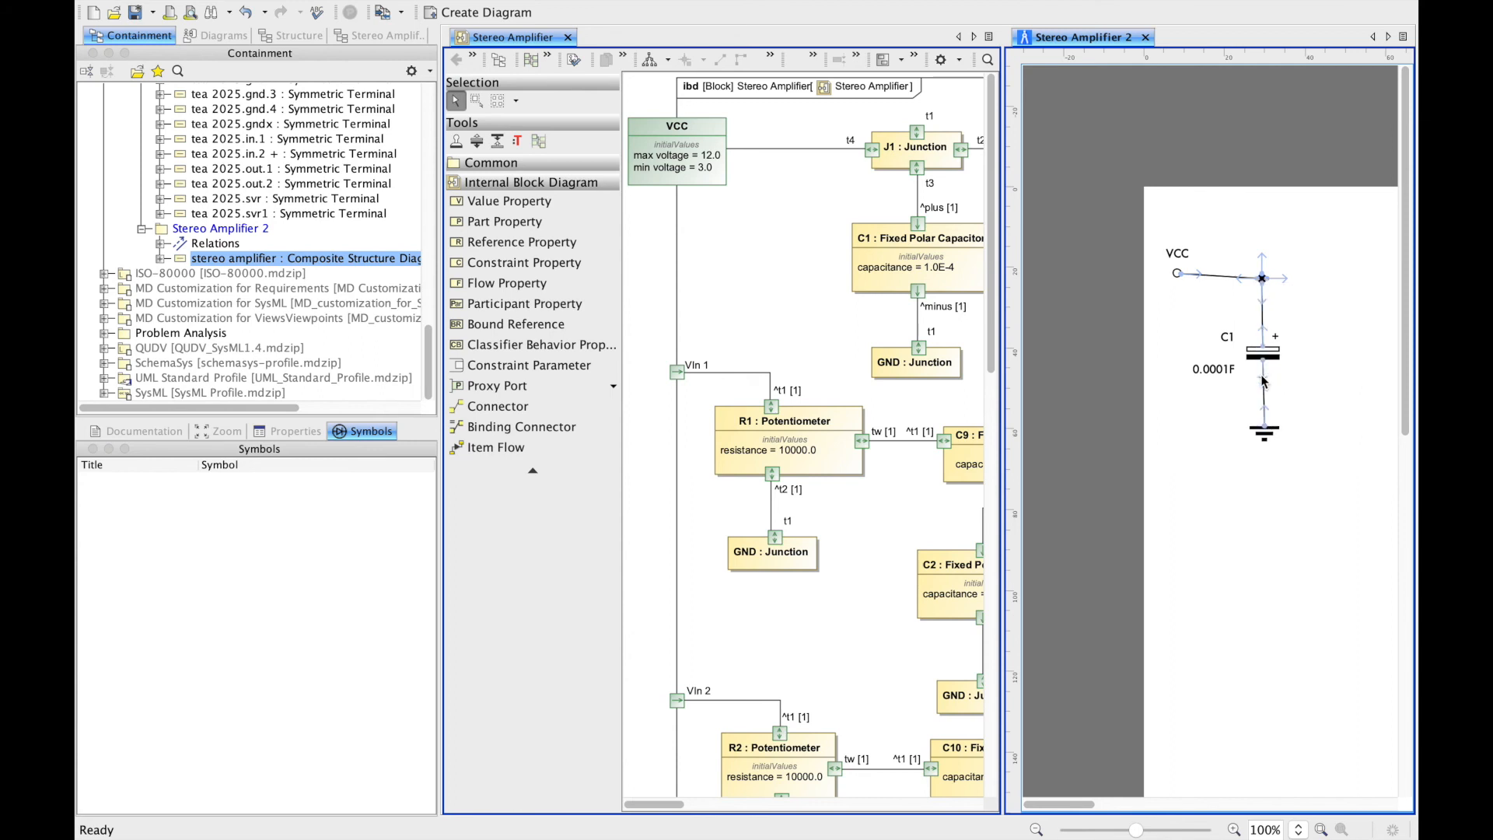